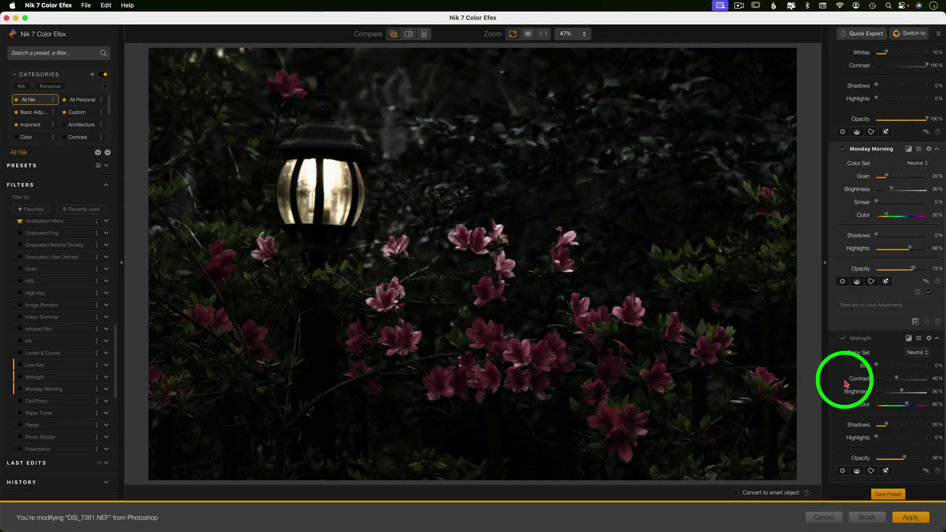
# Lift the Midnight filter's shadows, then compare the night look against the original photo.
pyautogui.click(916, 425)
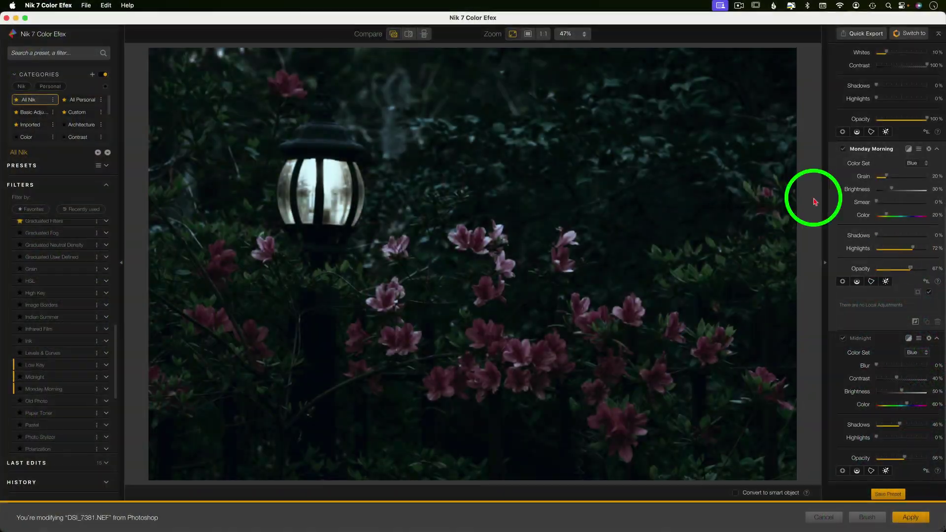
pyautogui.click(395, 34)
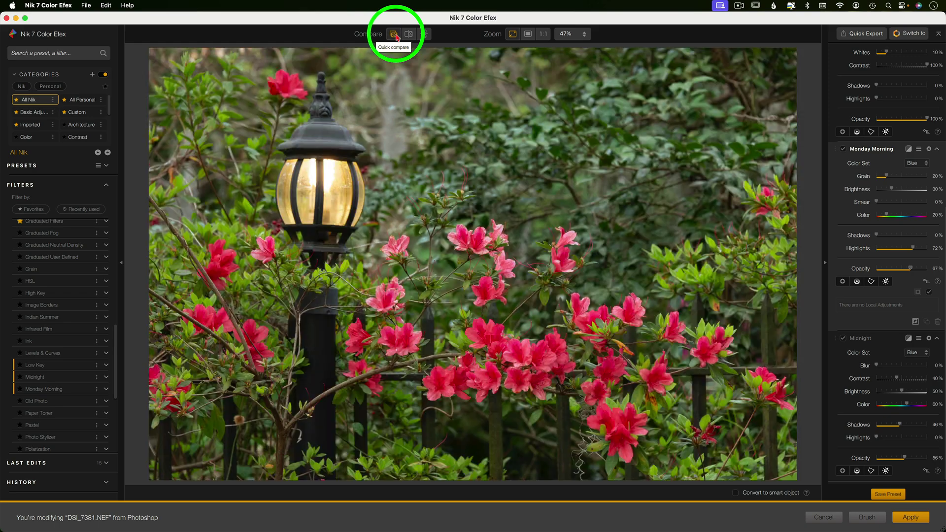
pyautogui.click(397, 37)
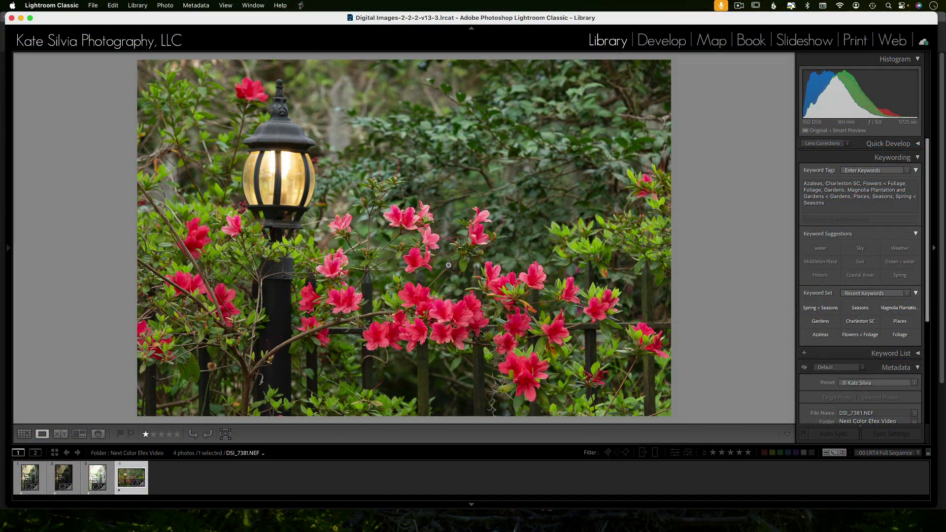
# Send DSI_7381.NEF from Lightroom Classic to Photoshop 2024 via Edit In.
pyautogui.click(448, 265)
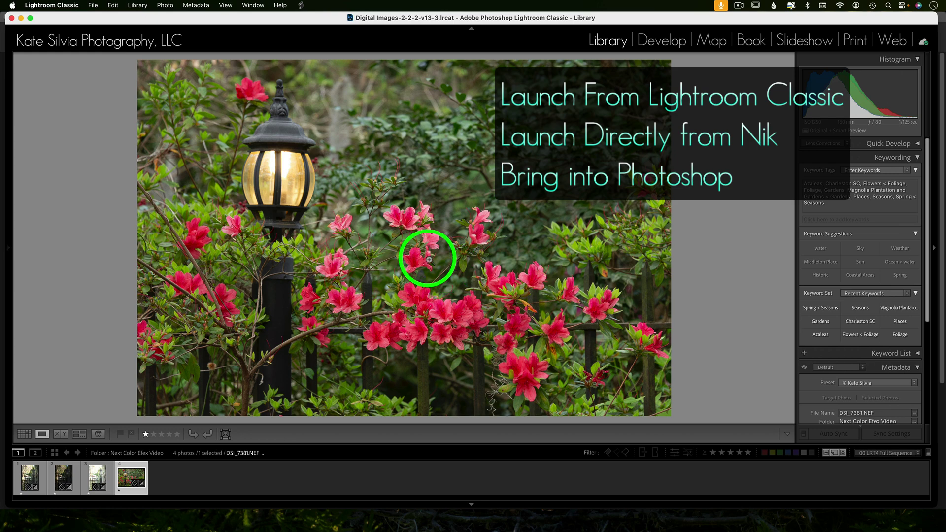
pyautogui.rightClick(429, 262)
pyautogui.moveTo(446, 268)
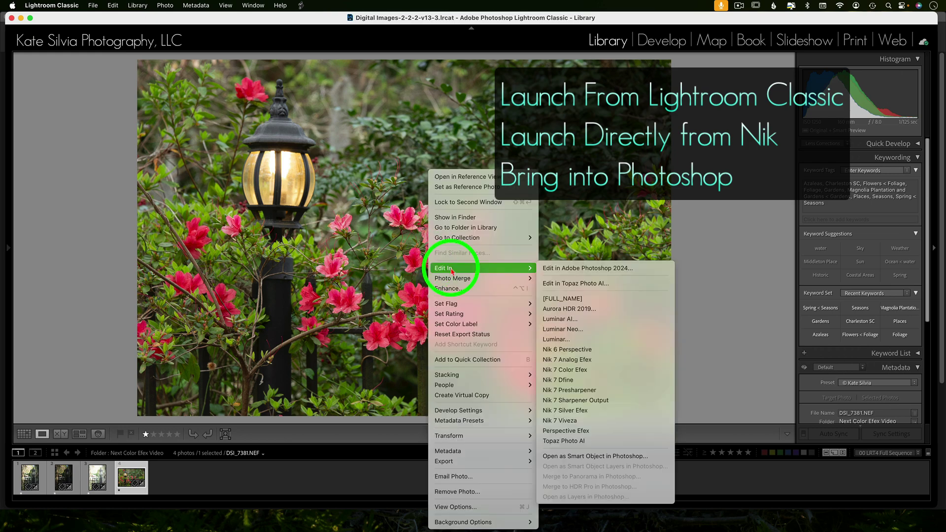
pyautogui.click(582, 270)
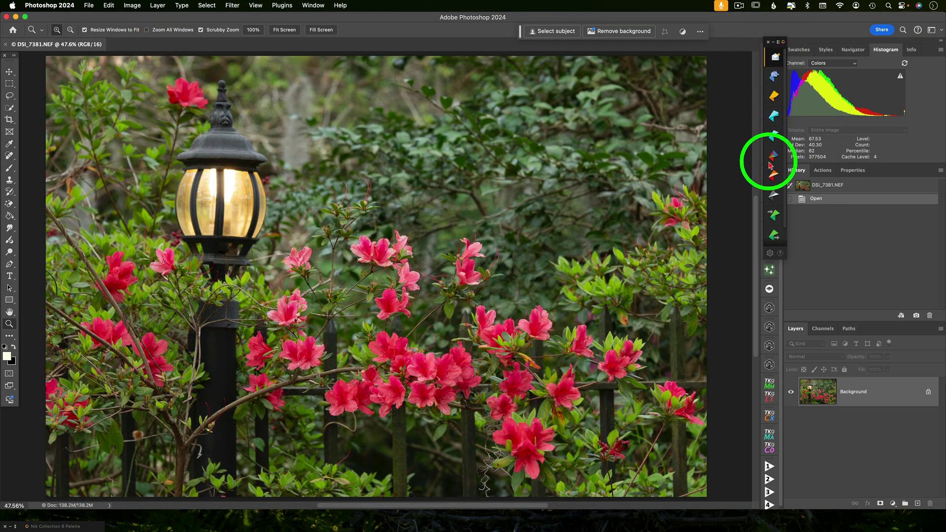
pyautogui.click(779, 43)
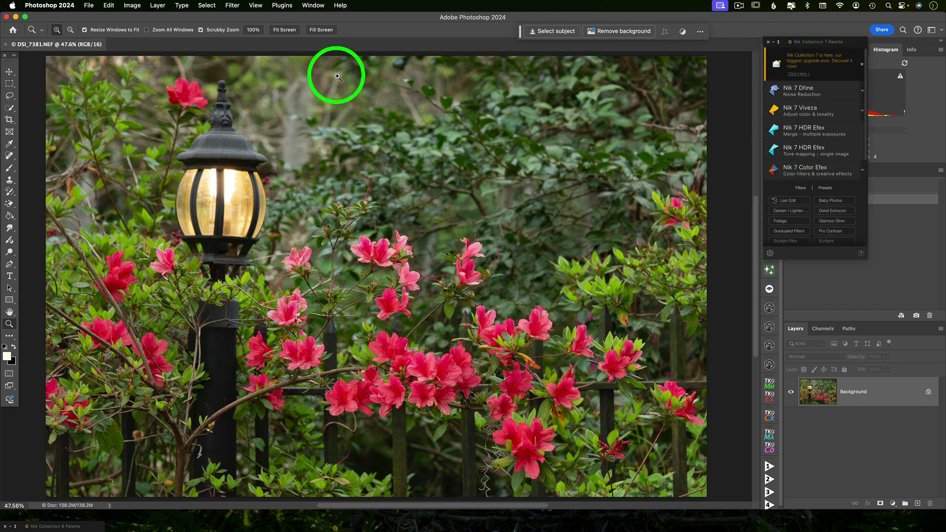
pyautogui.click(90, 6)
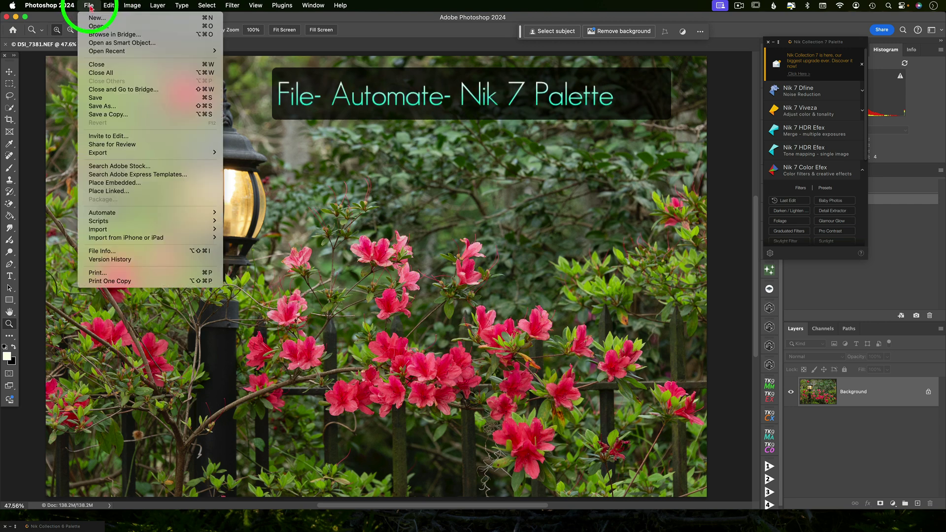
pyautogui.moveTo(131, 212)
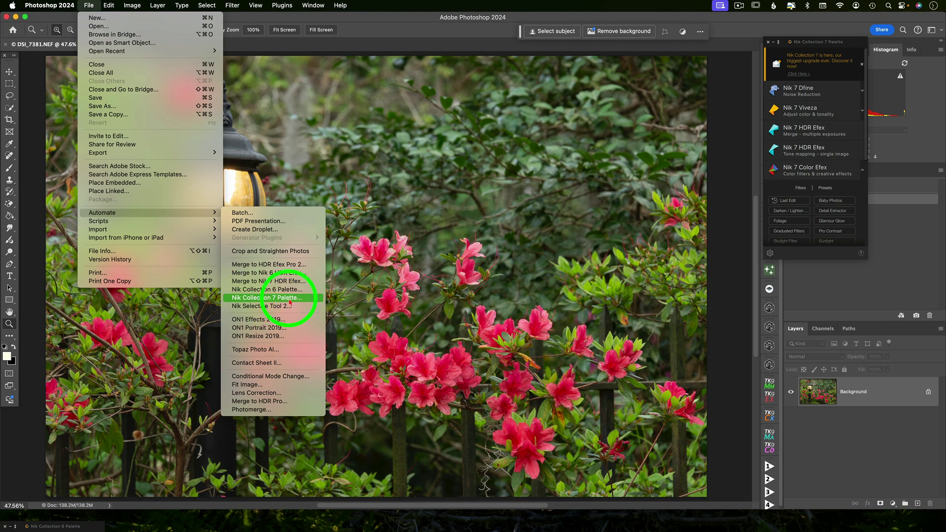
pyautogui.click(89, 6)
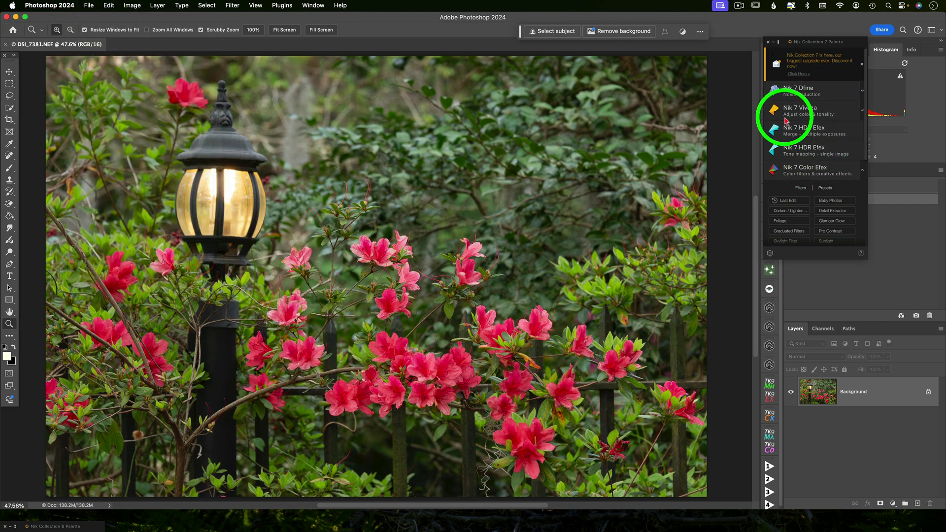
pyautogui.click(778, 43)
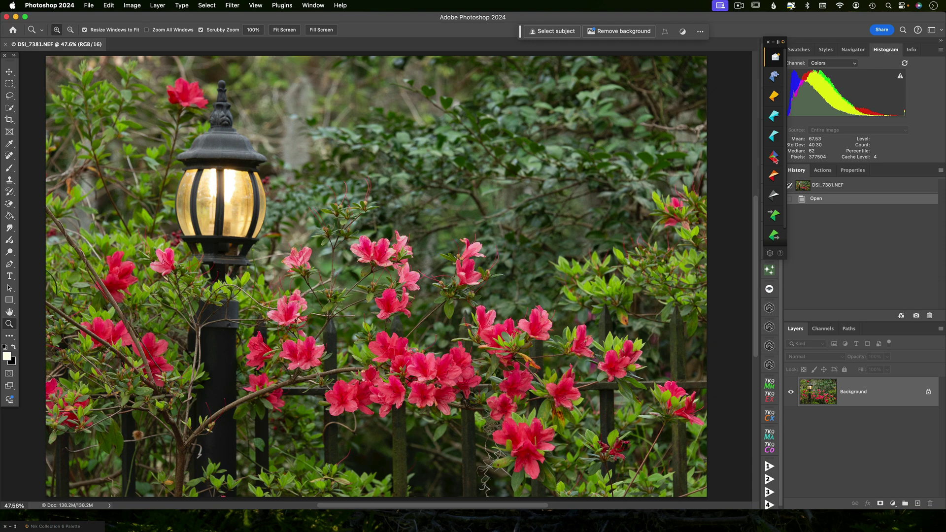
pyautogui.click(668, 233)
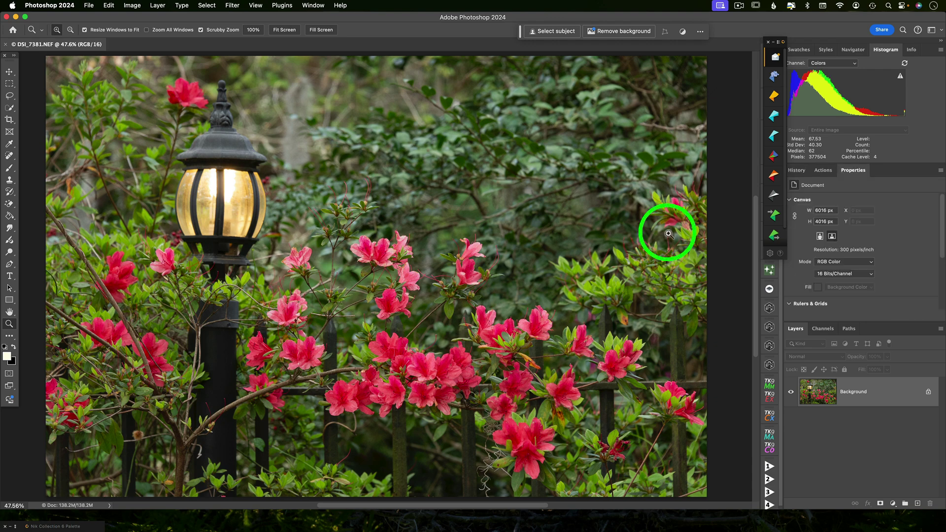
# Launch Color Efex and add the Low Key, Monday Morning and Midnight filters.
pyautogui.click(772, 157)
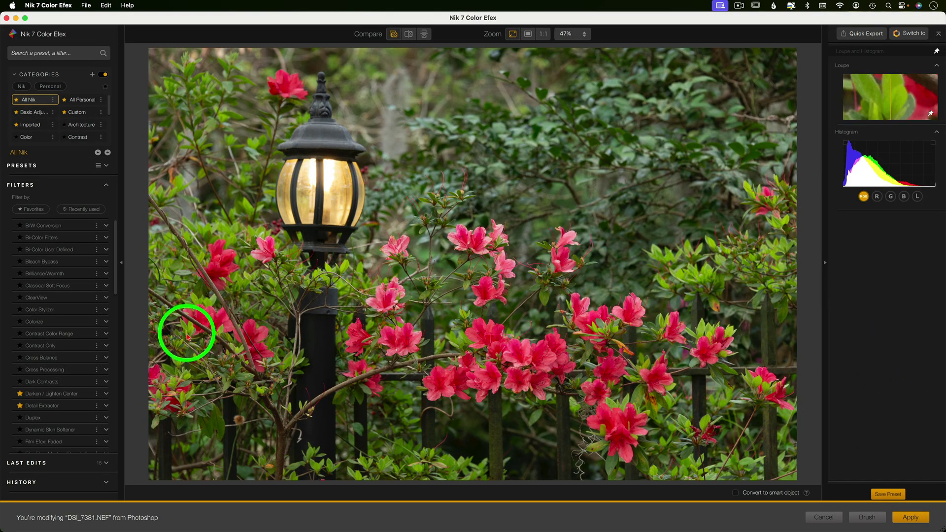
pyautogui.scroll(-5, 87, 324)
pyautogui.scroll(-5, 87, 323)
pyautogui.scroll(-4, 87, 323)
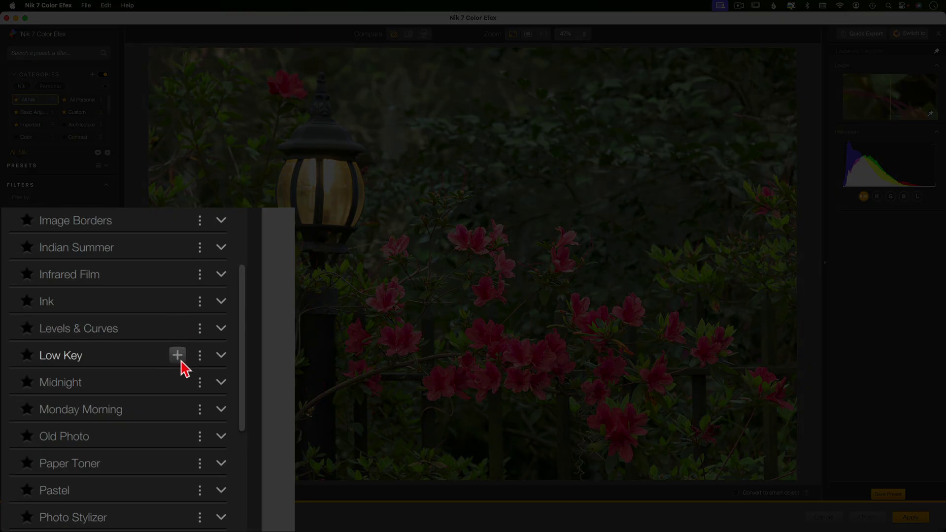
pyautogui.click(88, 365)
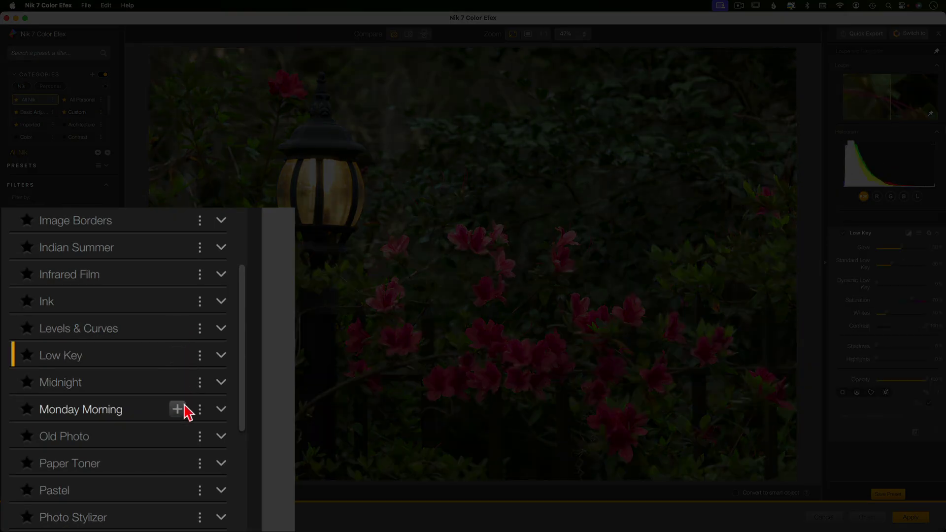
pyautogui.click(176, 412)
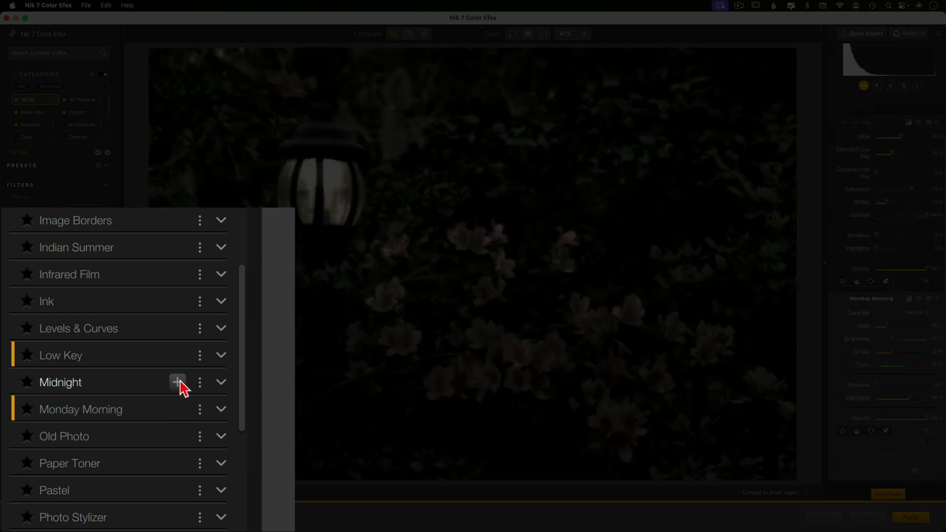
pyautogui.click(178, 383)
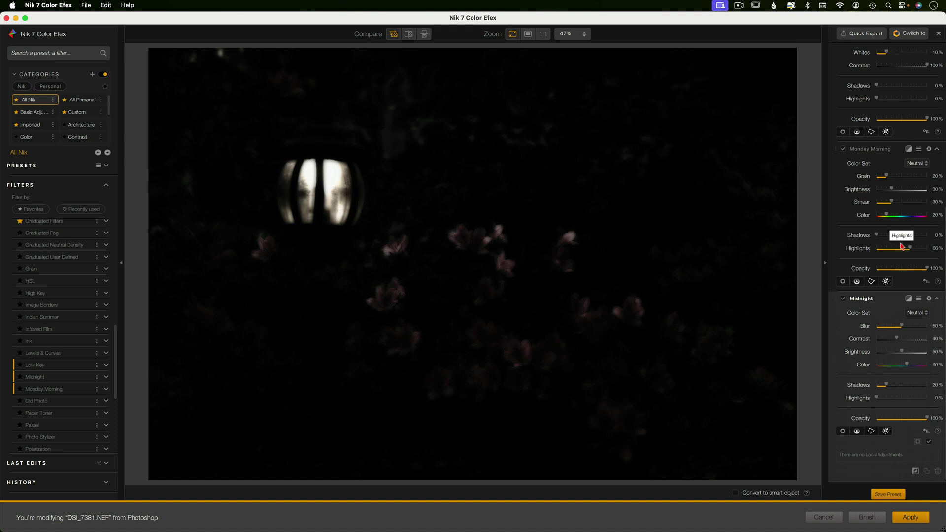
# Lower Low Key's glow and set Monday Morning's smear and Midnight's blur to 0%.
pyautogui.scroll(2, 902, 247)
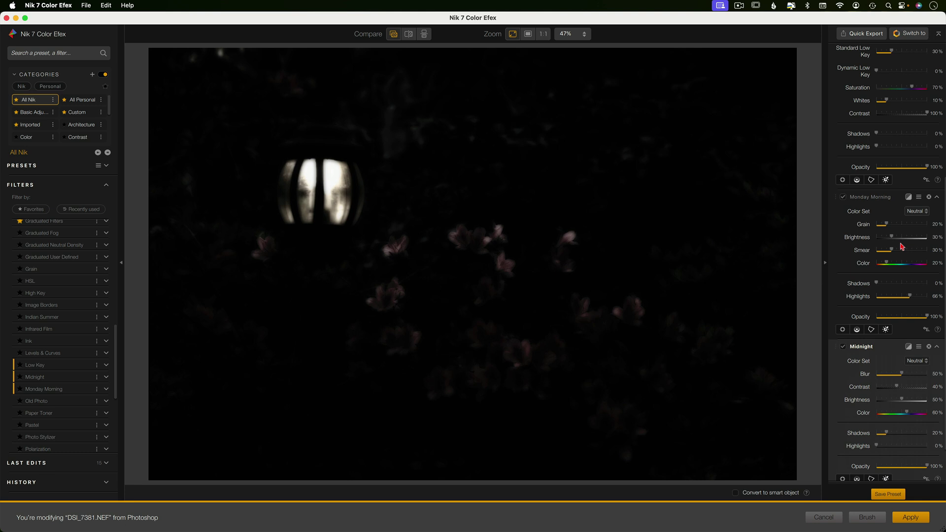
pyautogui.scroll(5, 902, 247)
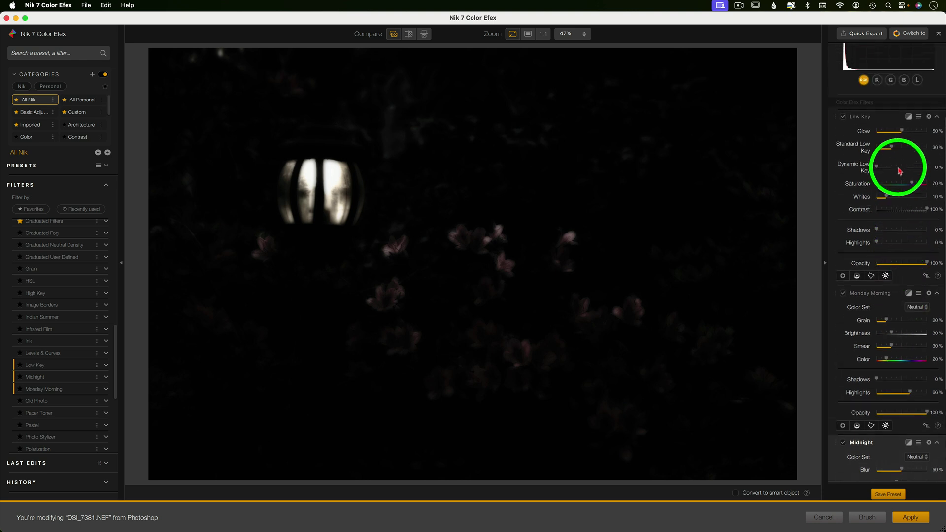
pyautogui.moveTo(901, 131); pyautogui.dragTo(888, 132)
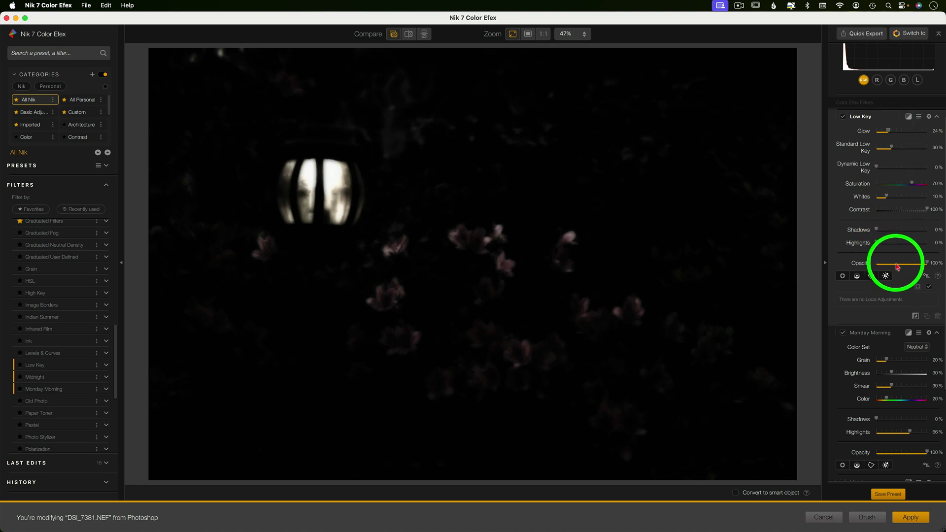
pyautogui.scroll(-4, 897, 267)
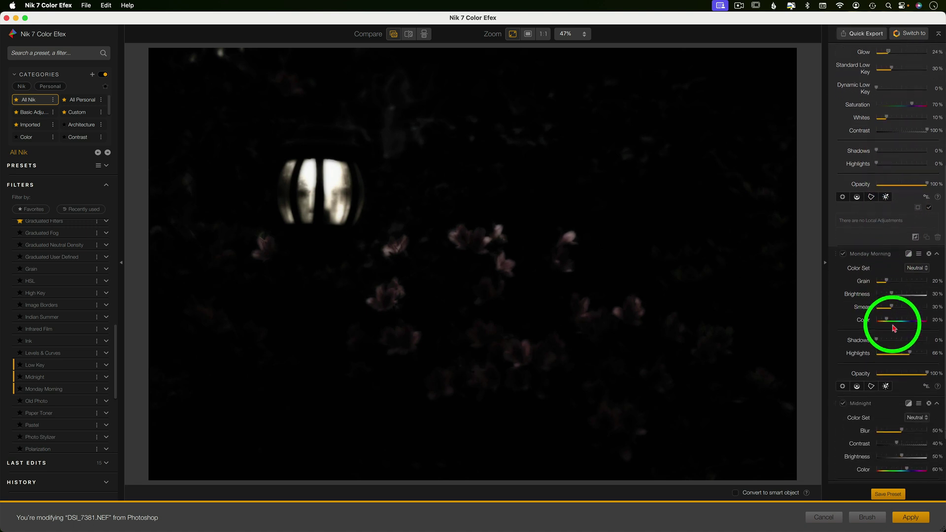
pyautogui.moveTo(891, 304); pyautogui.dragTo(877, 304)
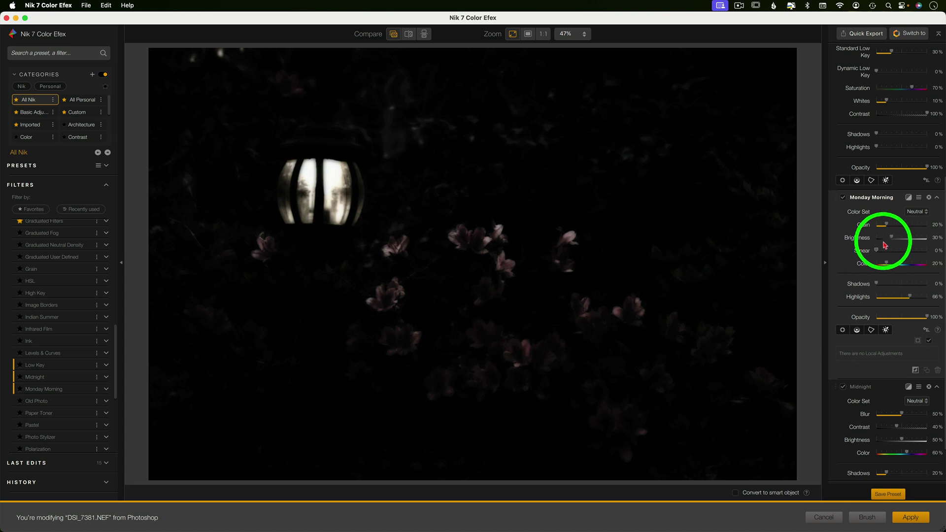
pyautogui.scroll(-2, 919, 316)
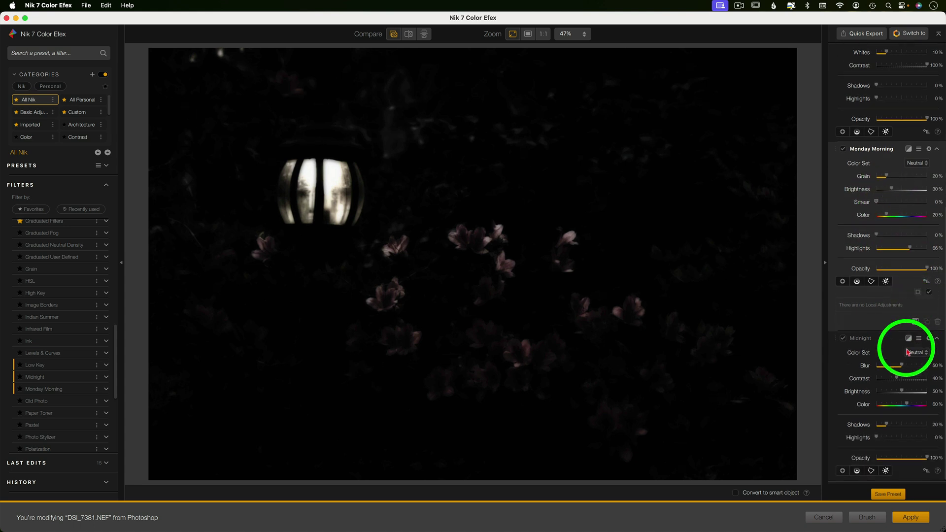
pyautogui.moveTo(903, 364); pyautogui.dragTo(876, 365)
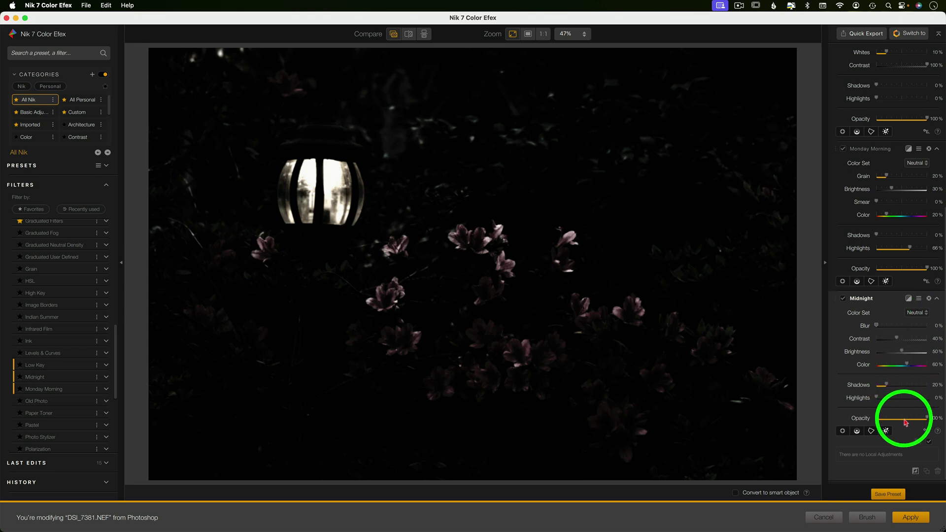
# Set Midnight's opacity to 56% and Monday Morning's opacity to about 73%.
pyautogui.click(905, 419)
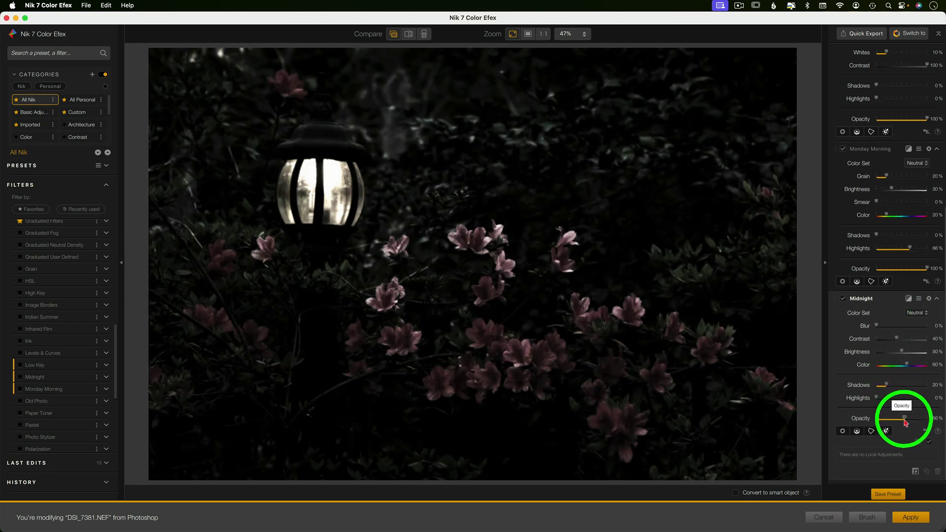
pyautogui.click(905, 269)
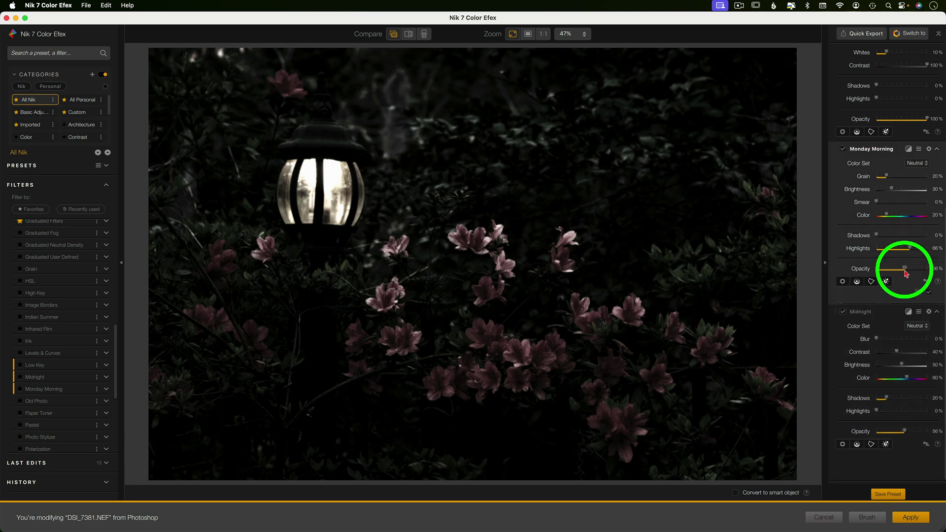
pyautogui.moveTo(905, 272); pyautogui.dragTo(915, 275)
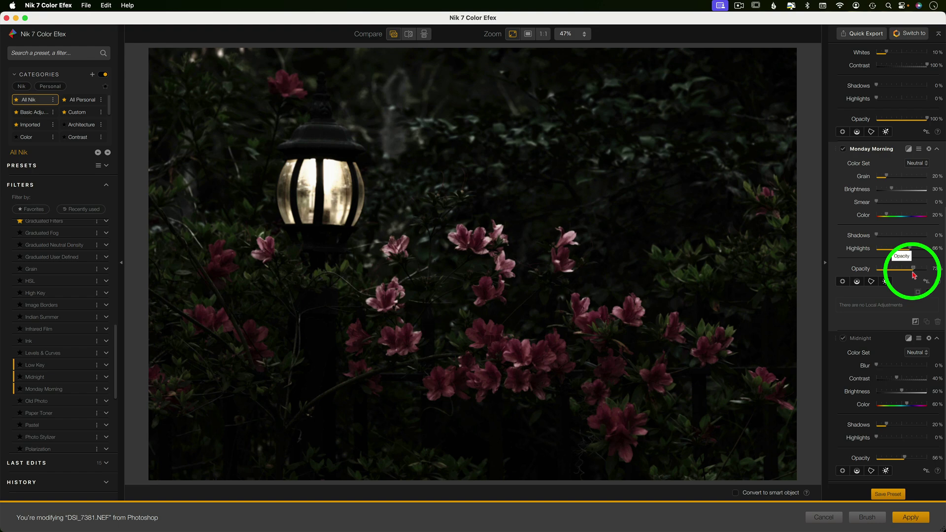
# Set Midnight's shadows to 46%, raise its highlights, and choose the Blue colour set.
pyautogui.click(394, 36)
pyautogui.click(394, 36)
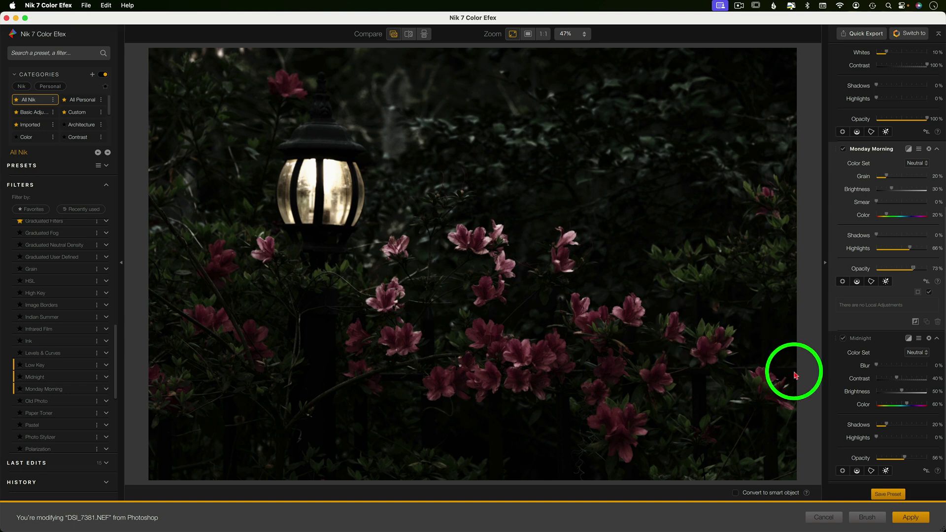
pyautogui.moveTo(887, 424); pyautogui.dragTo(916, 424)
pyautogui.moveTo(877, 397); pyautogui.dragTo(850, 403)
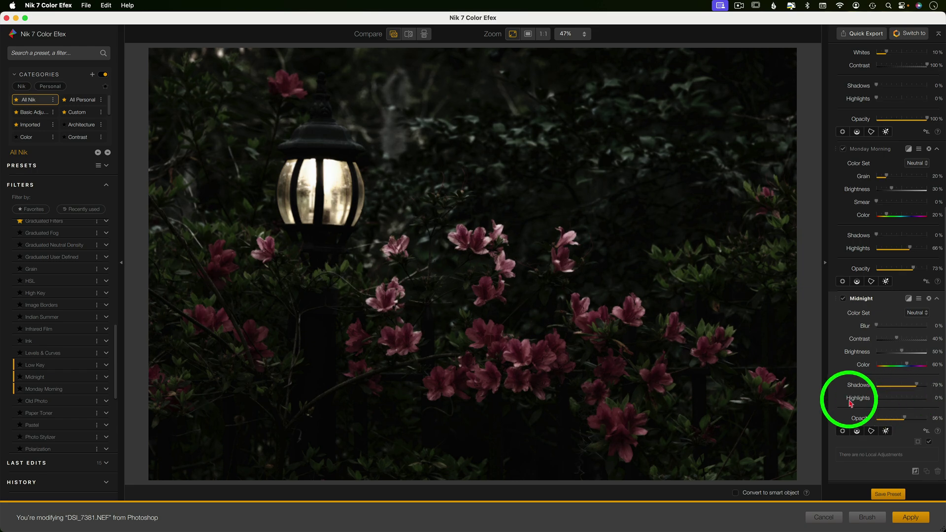
pyautogui.click(900, 387)
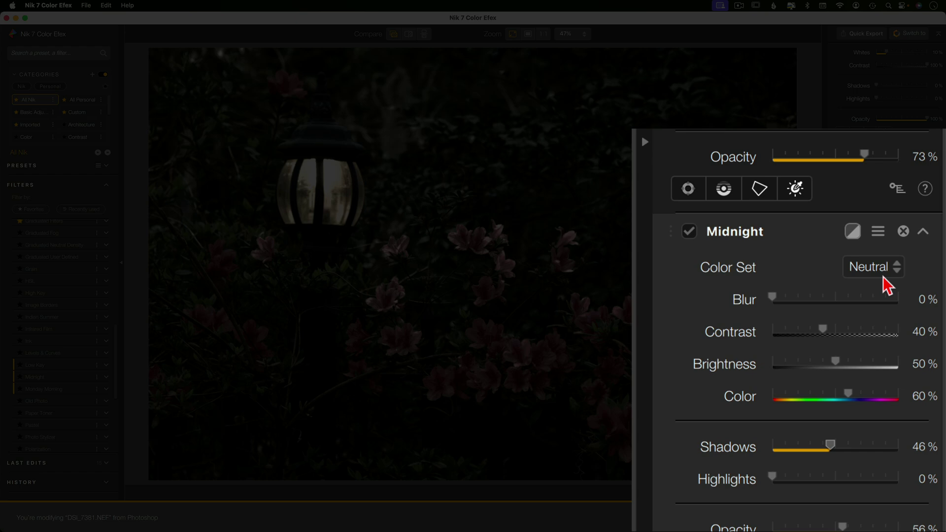
pyautogui.click(917, 313)
pyautogui.click(883, 317)
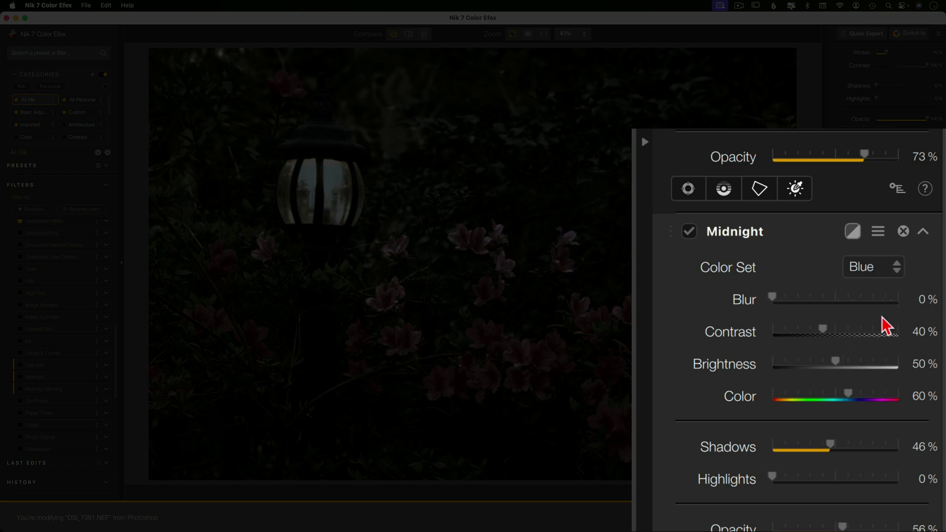
# Give Monday Morning the Blue colour set, 0% shadows and 72% highlights.
pyautogui.click(889, 270)
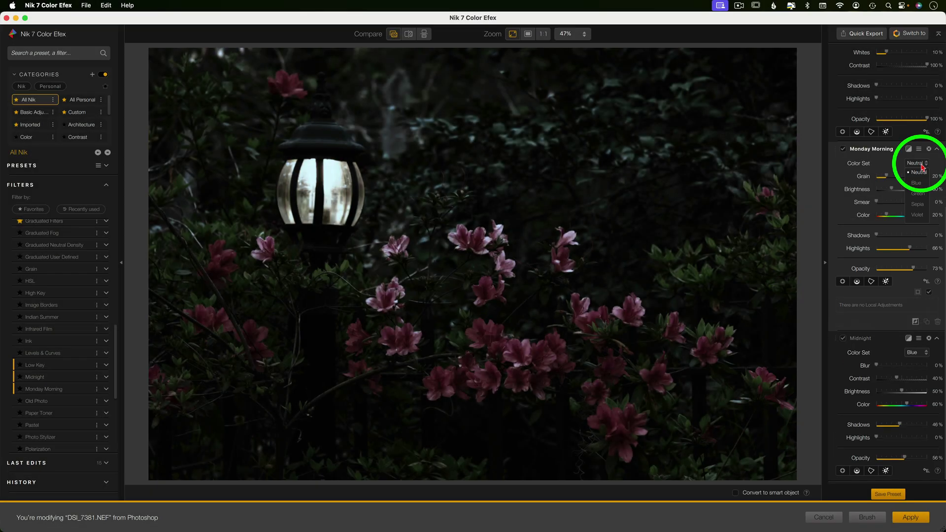
pyautogui.click(920, 187)
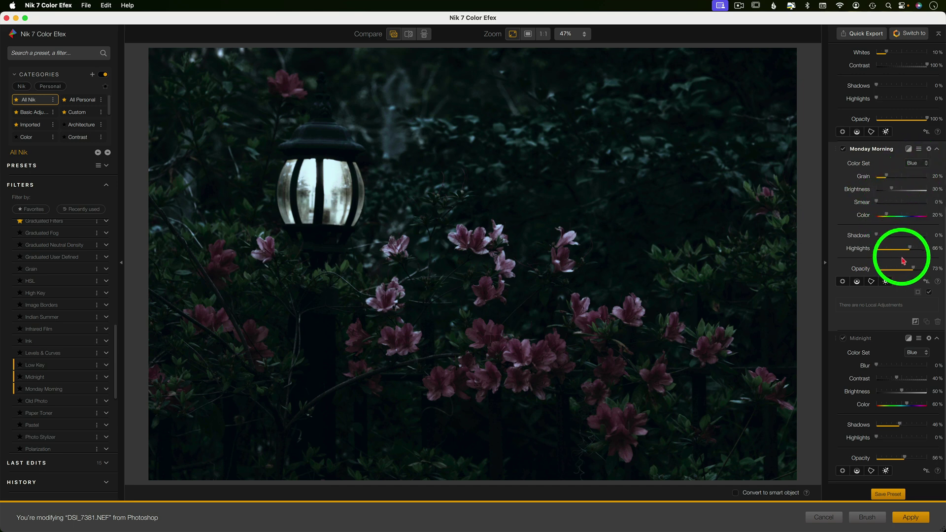
pyautogui.click(916, 235)
pyautogui.click(889, 238)
pyautogui.moveTo(890, 238); pyautogui.dragTo(867, 234)
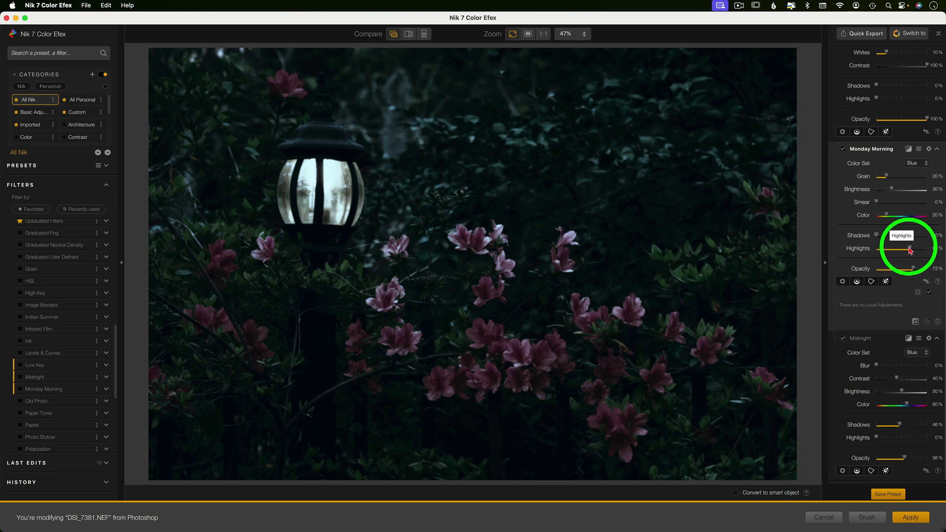
pyautogui.moveTo(908, 249); pyautogui.dragTo(911, 270)
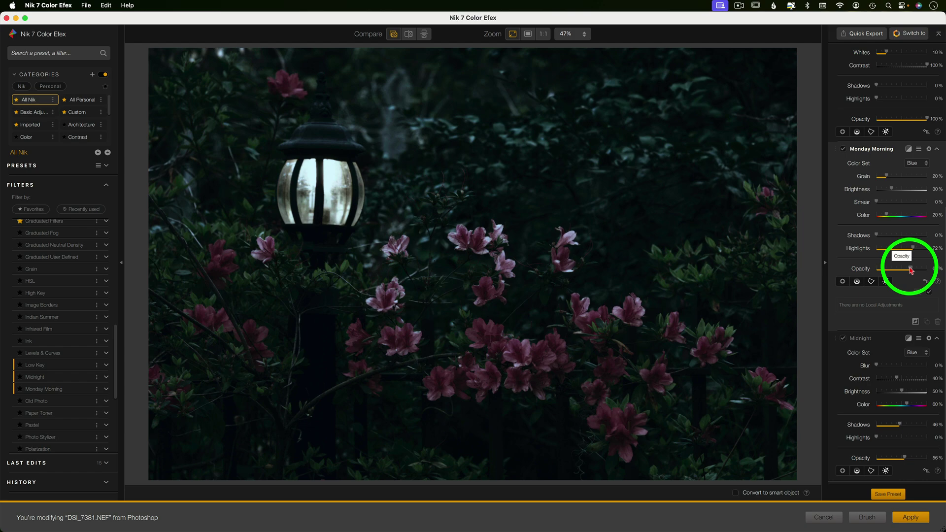
# Compare against the original, then apply the Color Efex stack back to Photoshop.
pyautogui.click(398, 37)
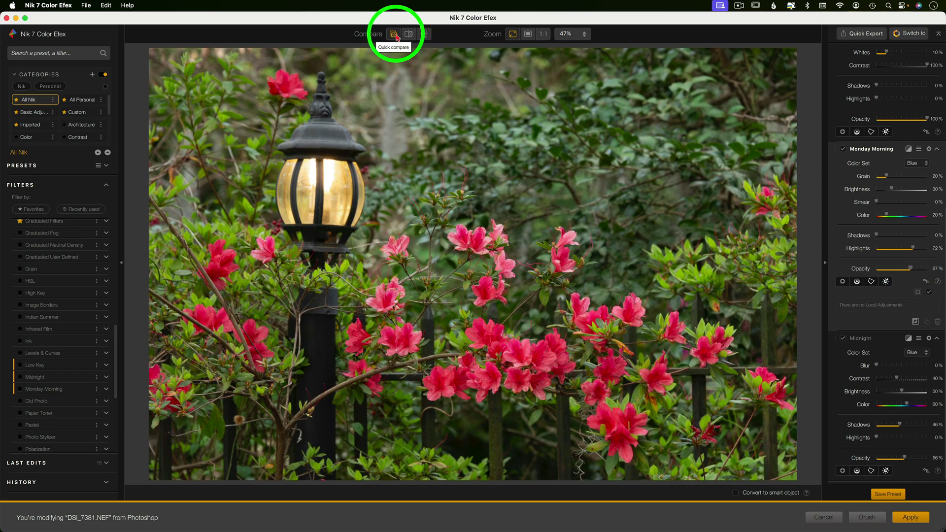
pyautogui.click(398, 38)
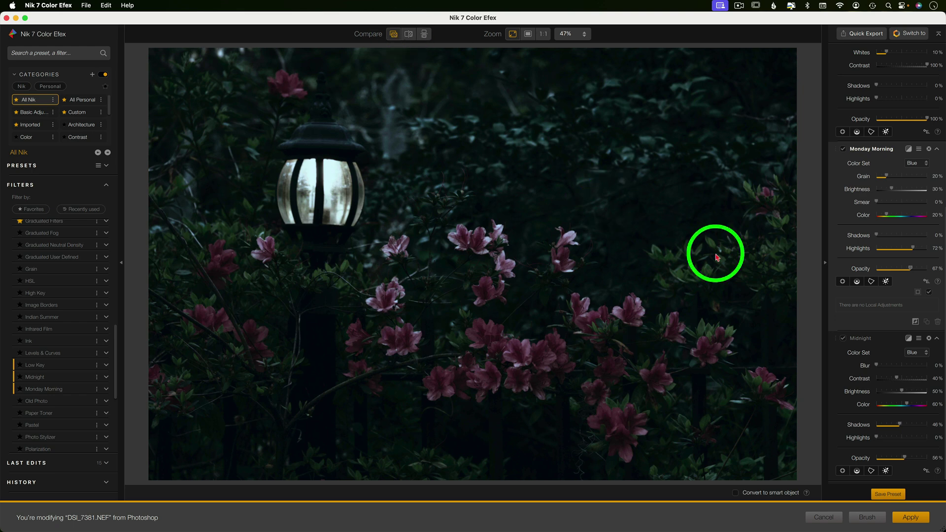
pyautogui.click(917, 519)
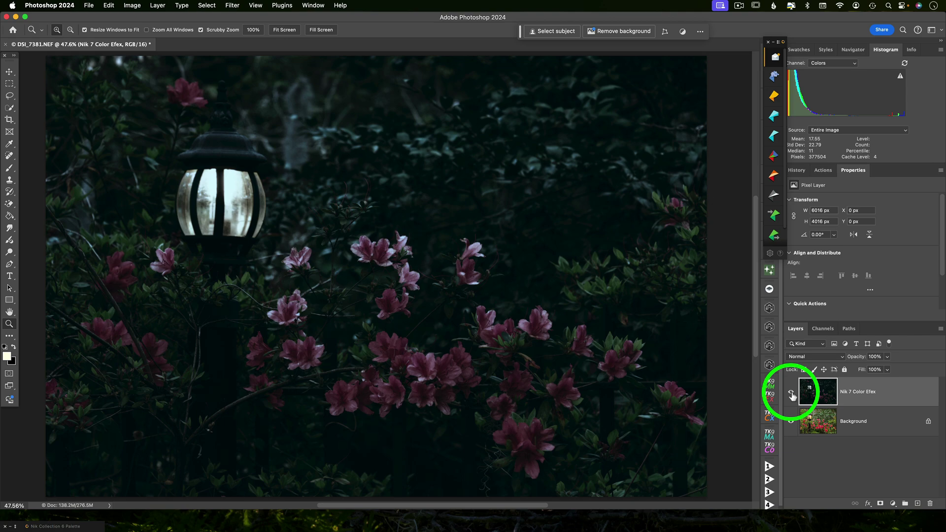
# Compare the Nik 7 Color Efex layer with the original and add a white layer mask.
pyautogui.click(792, 393)
pyautogui.click(792, 396)
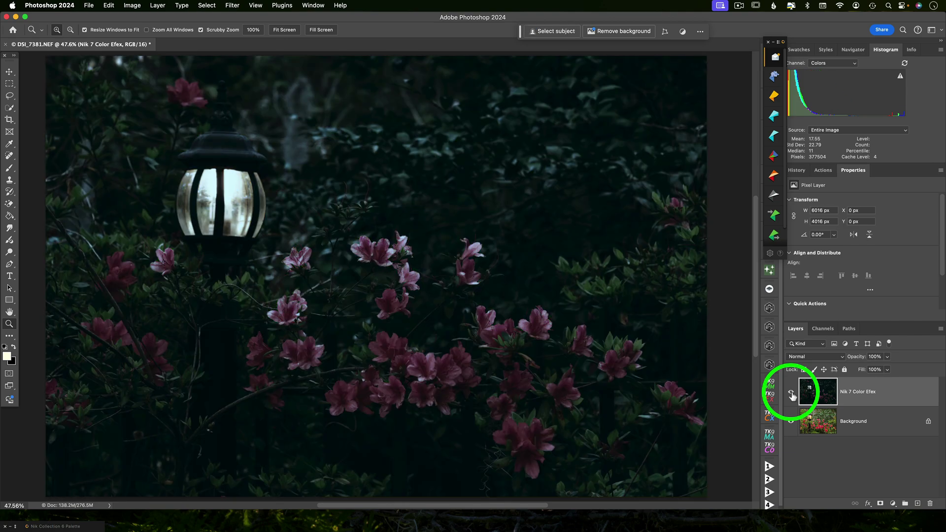
pyautogui.click(881, 503)
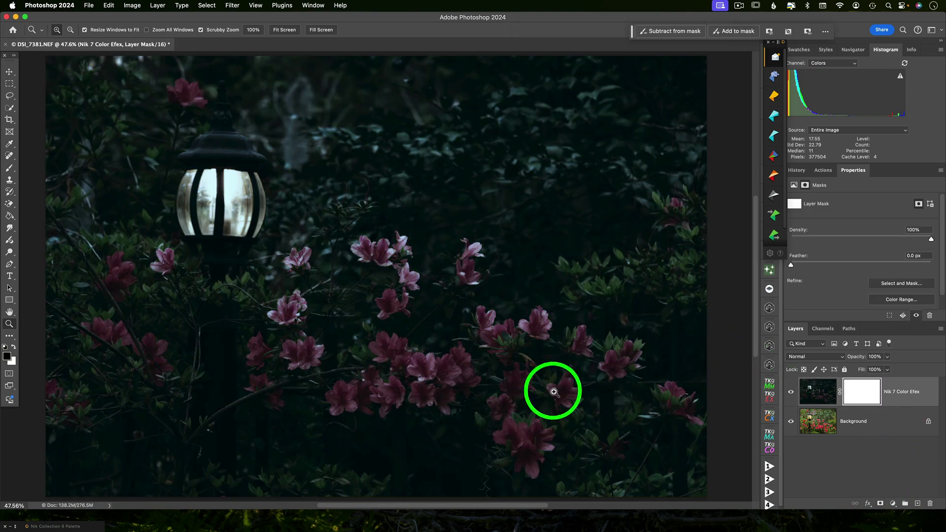
# Test a brush dab at size 1800 on the mask, then undo it.
pyautogui.press('b')
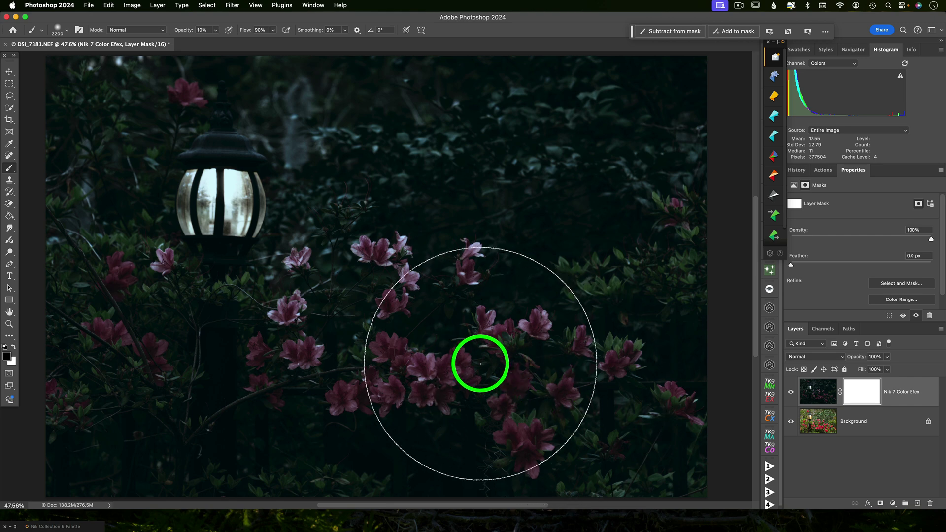
pyautogui.press('[')
pyautogui.press('[')
pyautogui.press('[')
pyautogui.press('[')
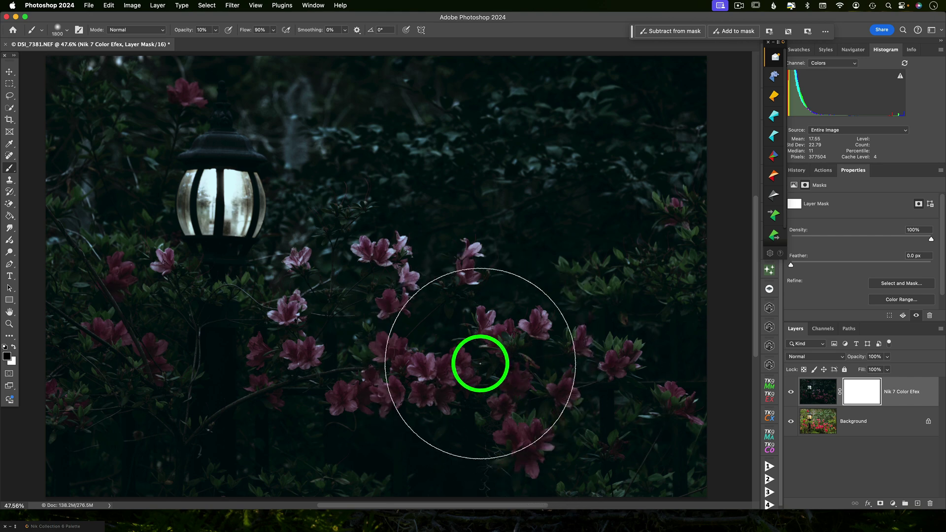
pyautogui.click(461, 353)
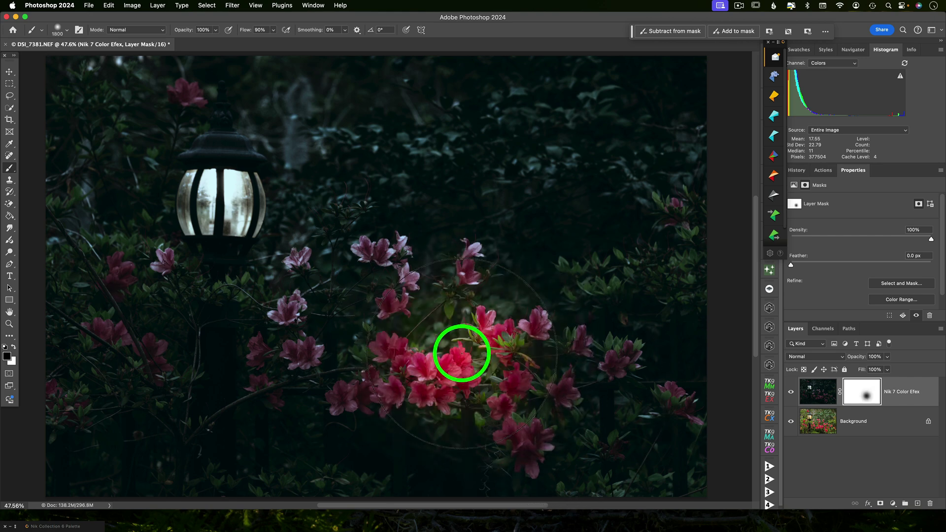
pyautogui.press('super+z')
pyautogui.click(769, 417)
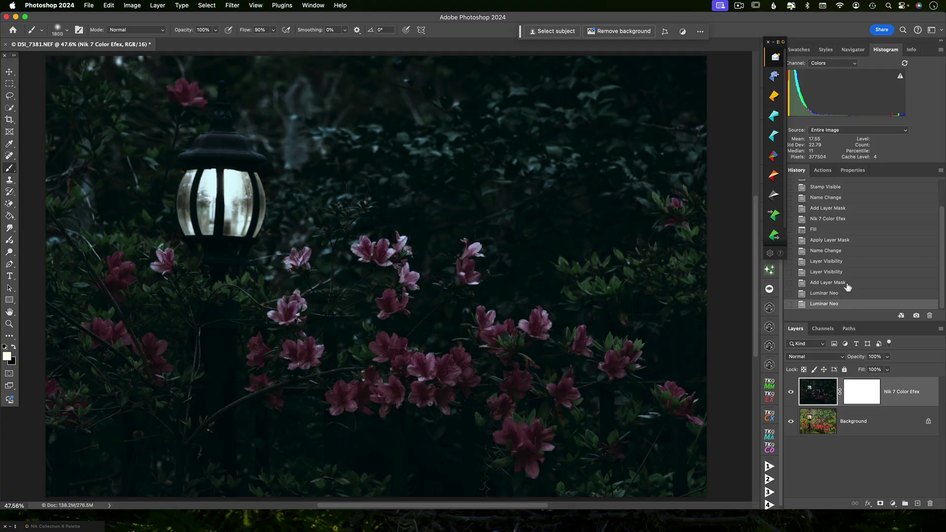
# Revert history to before the mask and duplicate the layer as 'Nik 7 Color Efex copy'.
pyautogui.click(847, 283)
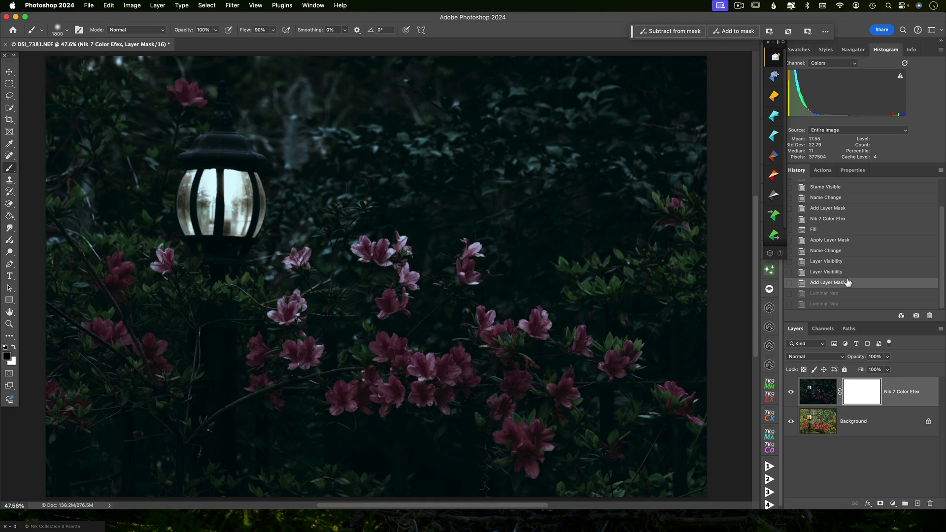
pyautogui.click(847, 272)
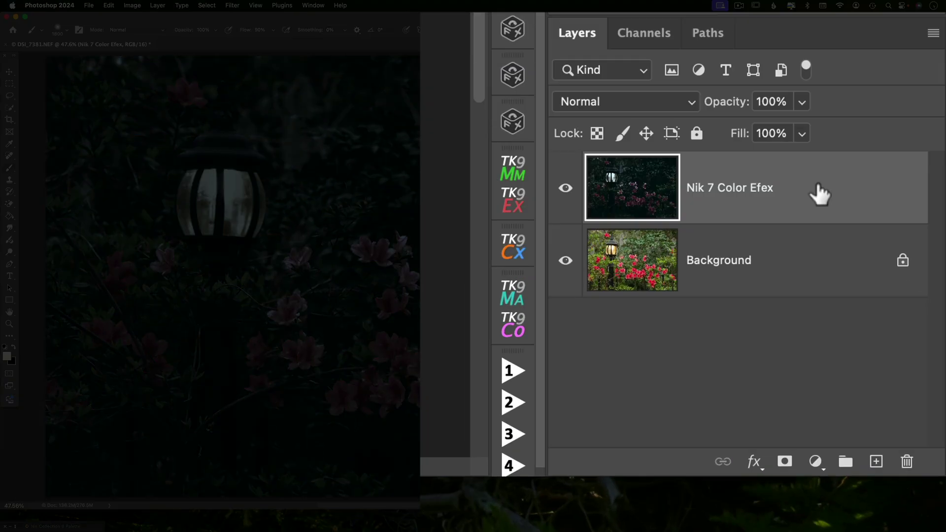
pyautogui.moveTo(893, 395); pyautogui.dragTo(918, 504)
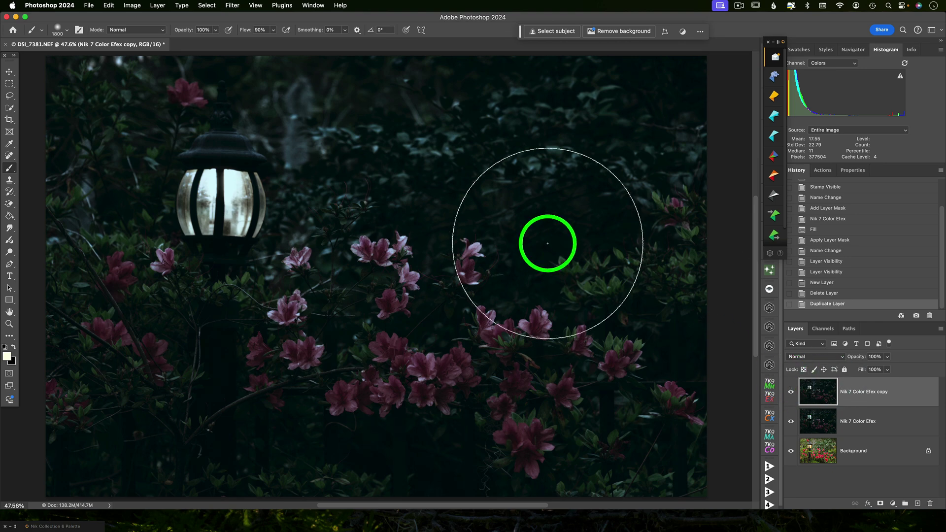
# Run Filter > Skylum Software > Luminar Neo on the copy and open its Landscape edit tools.
pyautogui.click(232, 5)
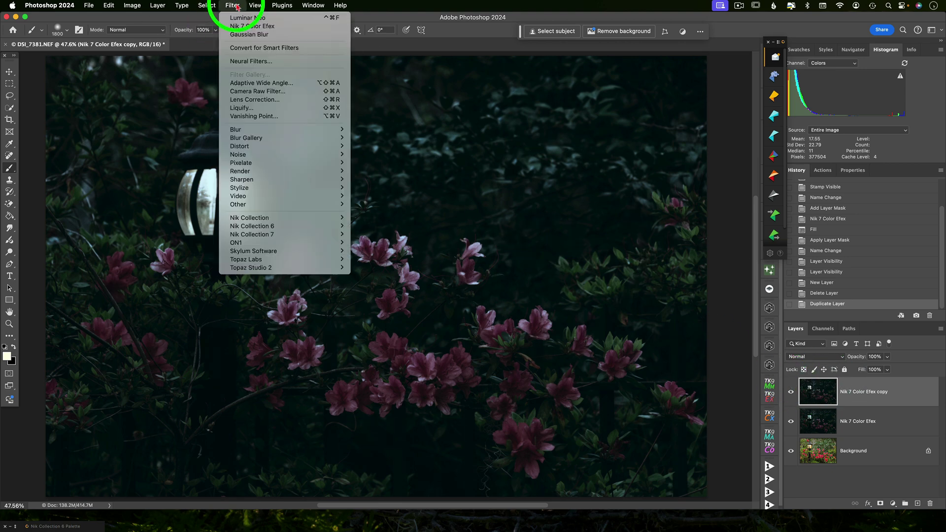
pyautogui.moveTo(308, 250)
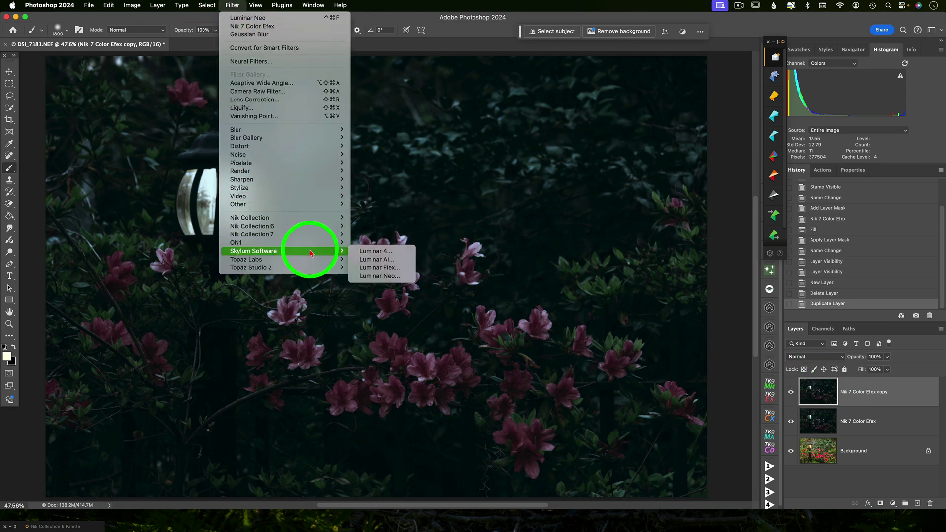
pyautogui.click(385, 276)
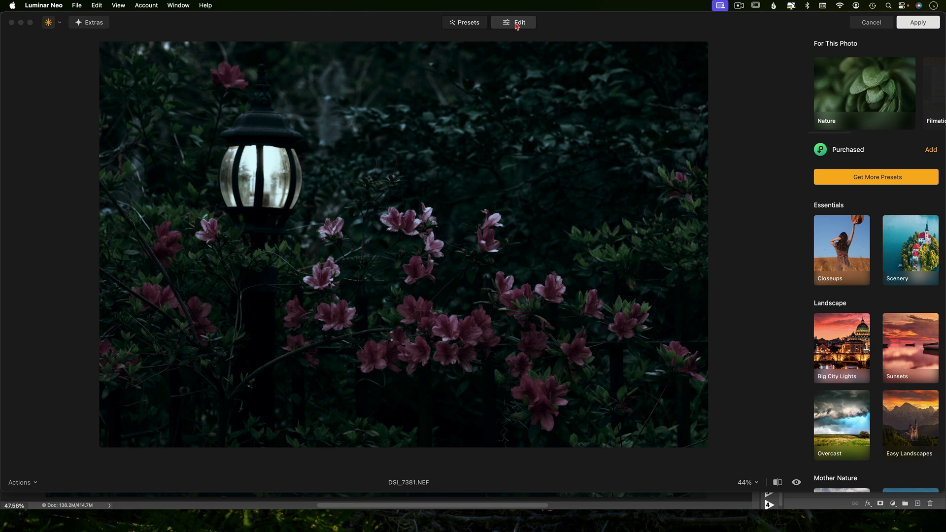
pyautogui.click(517, 24)
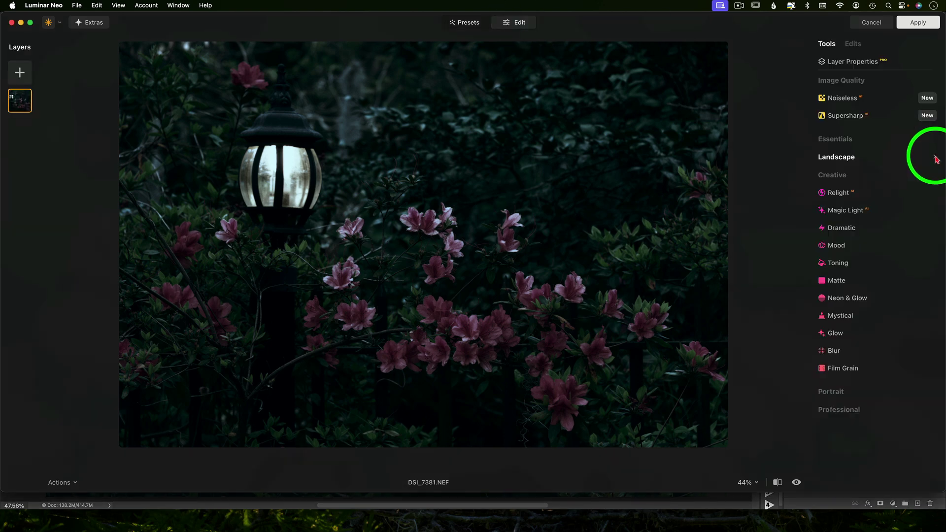
pyautogui.click(936, 159)
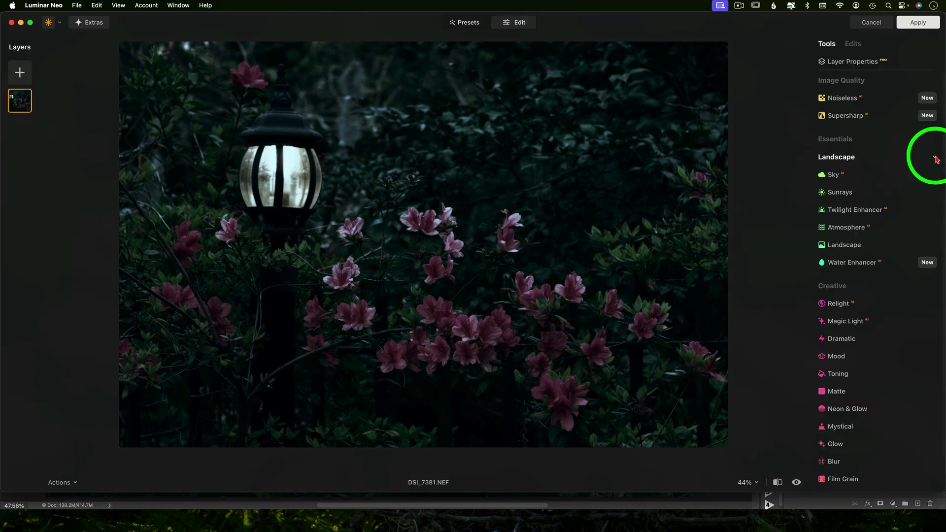
# Add Sunrays at Amount 44 with the sun centre placed on the lantern.
pyautogui.click(844, 194)
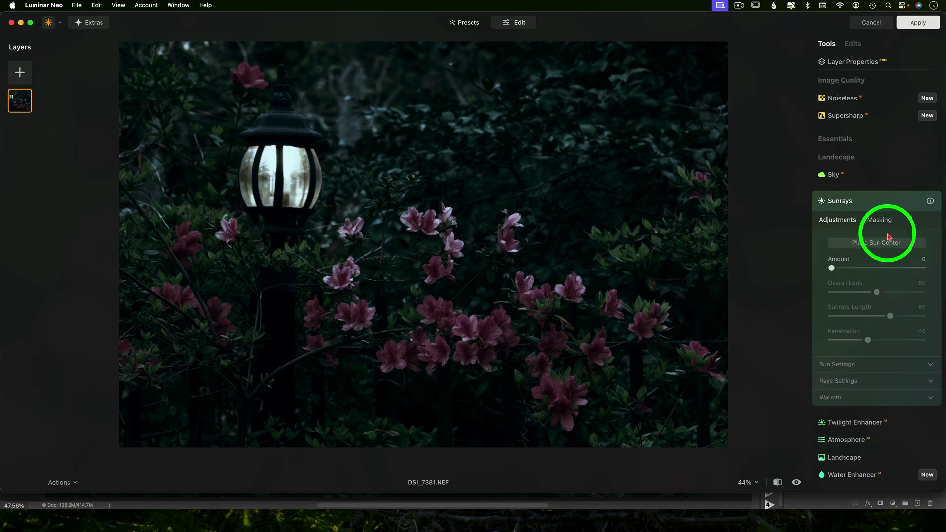
pyautogui.click(873, 268)
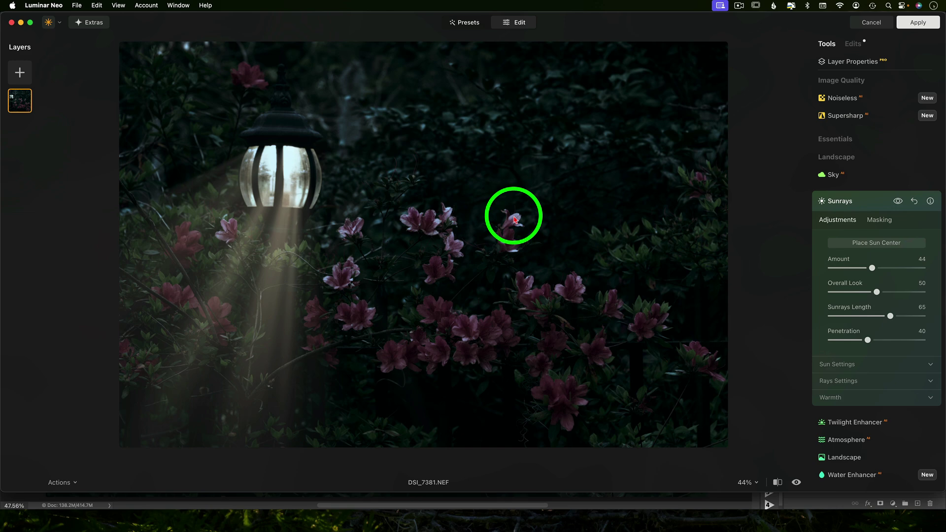
pyautogui.click(872, 244)
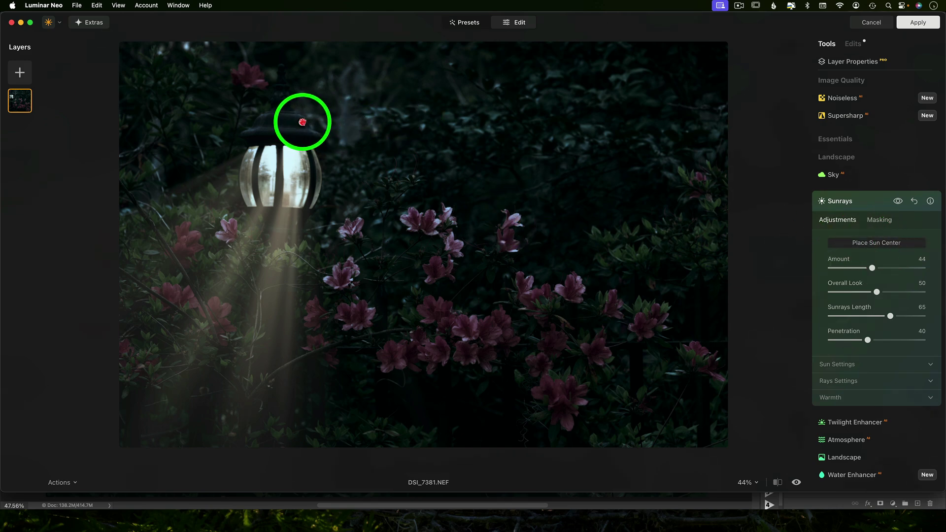
pyautogui.moveTo(302, 122)
pyautogui.mouseDown()
pyautogui.moveTo(280, 172)
pyautogui.moveTo(289, 206)
pyautogui.moveTo(277, 188)
pyautogui.moveTo(280, 163)
pyautogui.mouseUp()
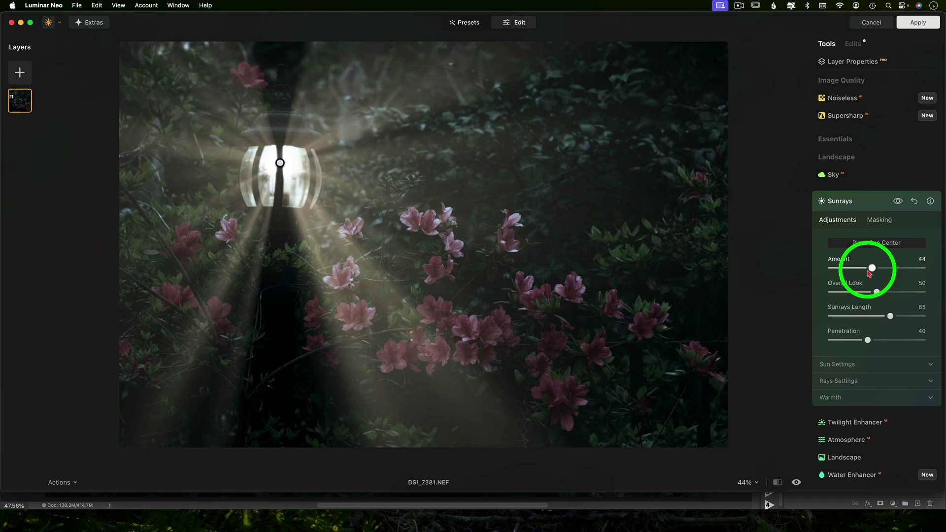
# Shorten the sunrays length to 43 and adjust the sun settings.
pyautogui.moveTo(891, 316); pyautogui.dragTo(852, 340)
pyautogui.click(887, 364)
pyautogui.scroll(-2, 888, 367)
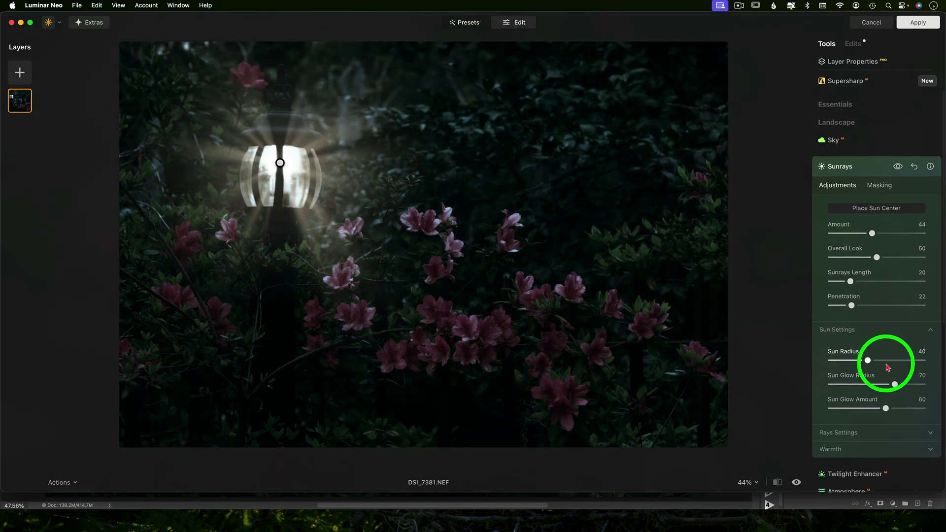
pyautogui.scroll(-2, 887, 367)
pyautogui.moveTo(895, 344); pyautogui.dragTo(900, 382)
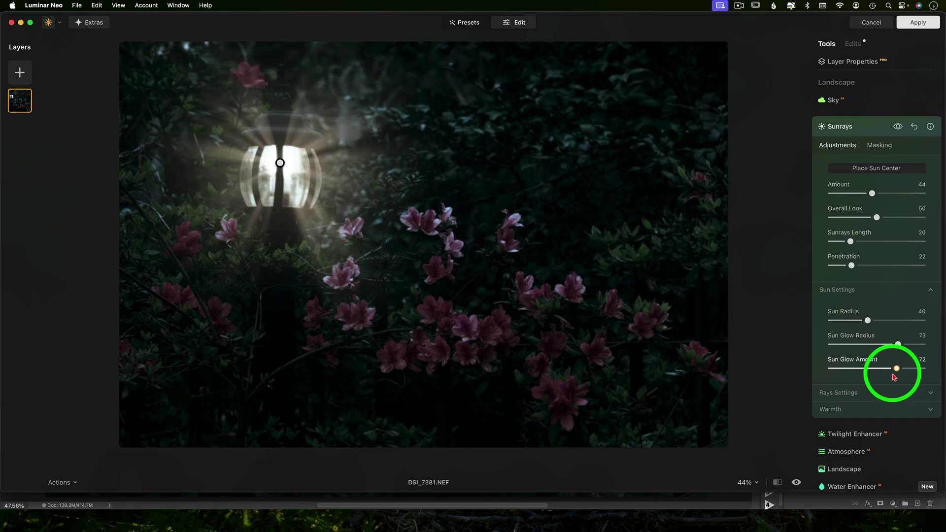
# Cut the sunrays to 15, fine-tune their warmth, and apply the effect back to Photoshop.
pyautogui.click(895, 393)
pyautogui.scroll(-3, 895, 389)
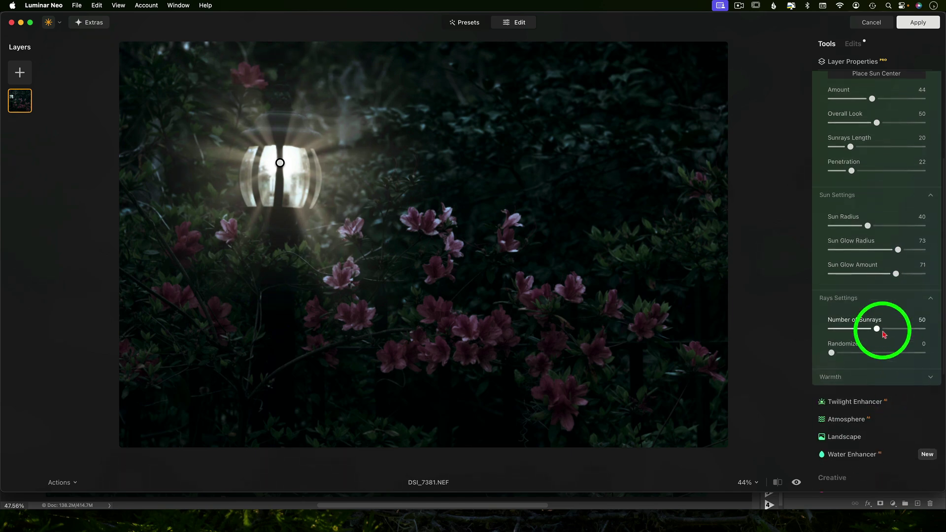
pyautogui.moveTo(881, 335); pyautogui.dragTo(801, 357)
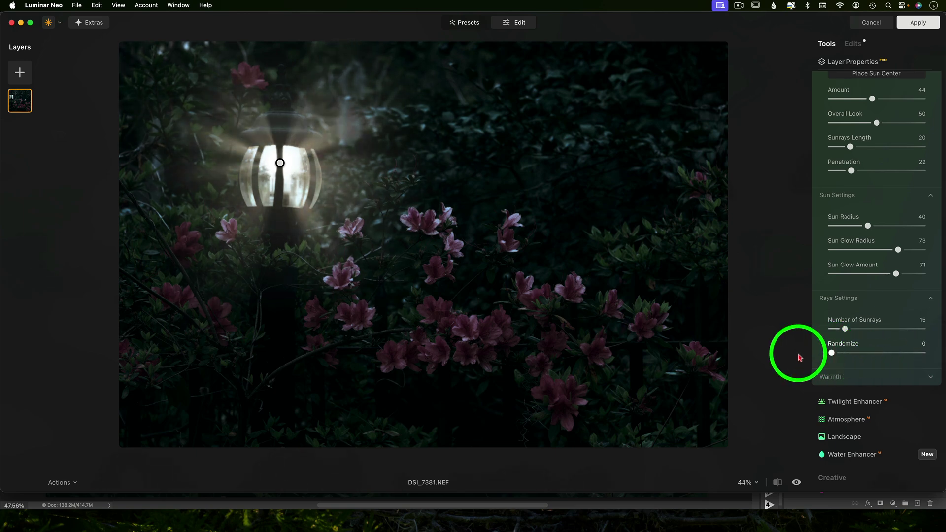
pyautogui.click(920, 377)
pyautogui.scroll(-2, 905, 379)
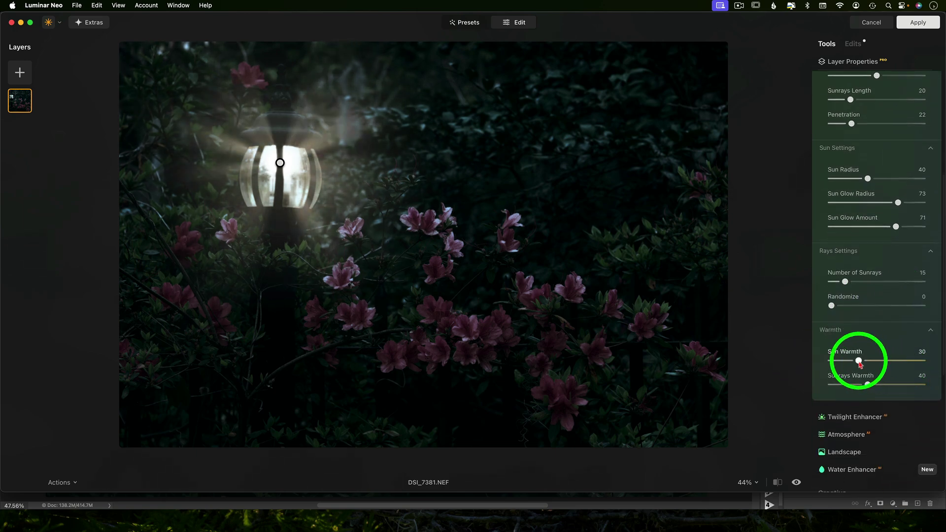
pyautogui.moveTo(860, 363); pyautogui.dragTo(871, 390)
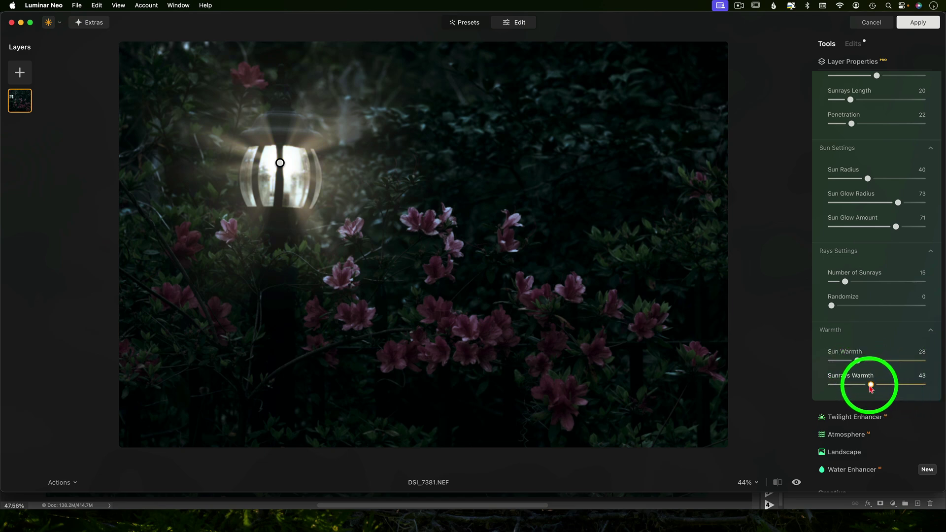
pyautogui.click(918, 23)
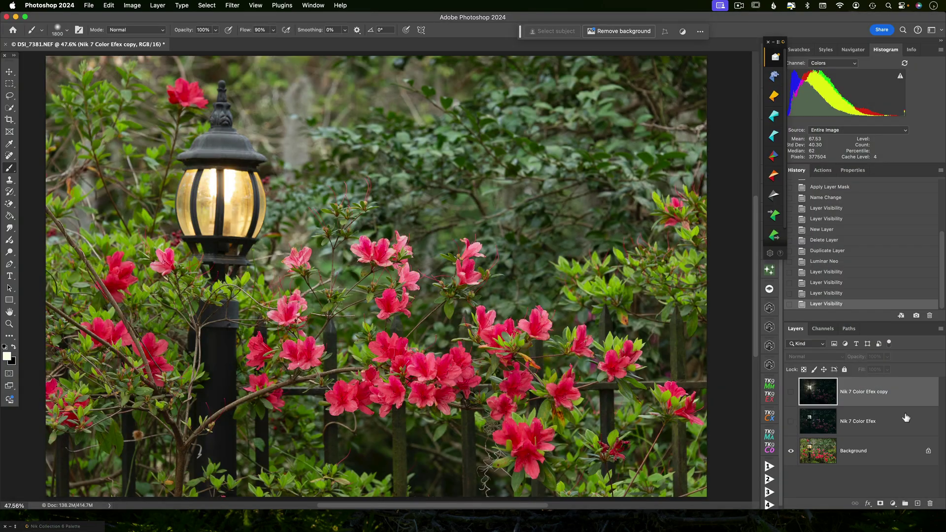
# Compare the Nik 7 Color Efex night layer with and without its sunrays copy, leaving the copy hidden.
pyautogui.click(792, 423)
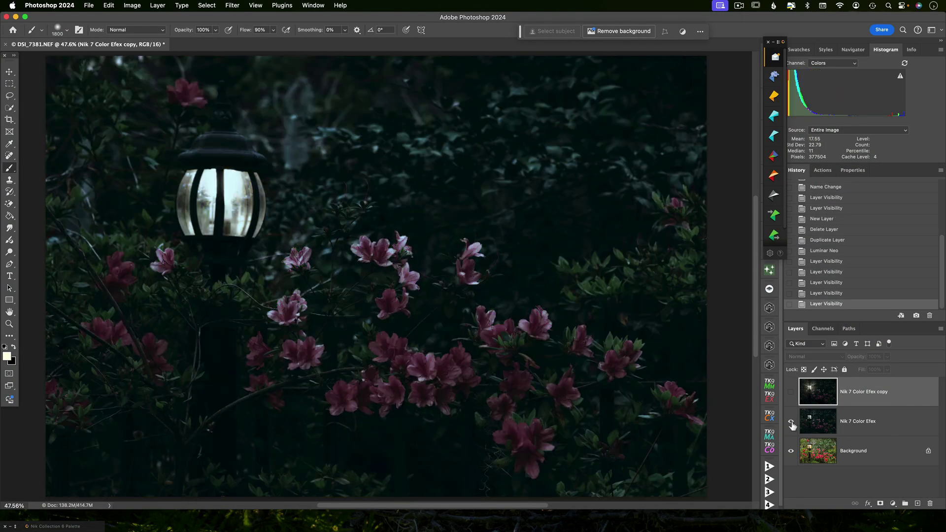
pyautogui.click(791, 395)
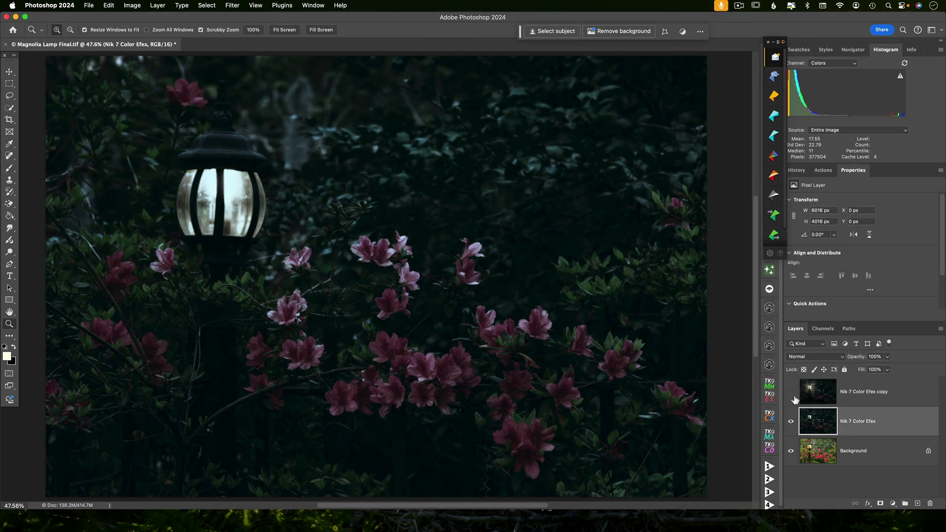
pyautogui.click(791, 394)
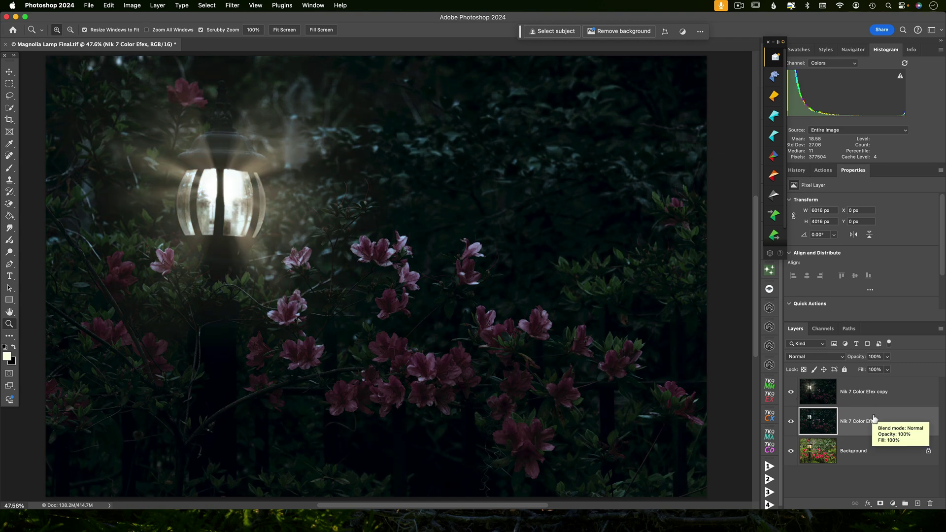
pyautogui.click(792, 393)
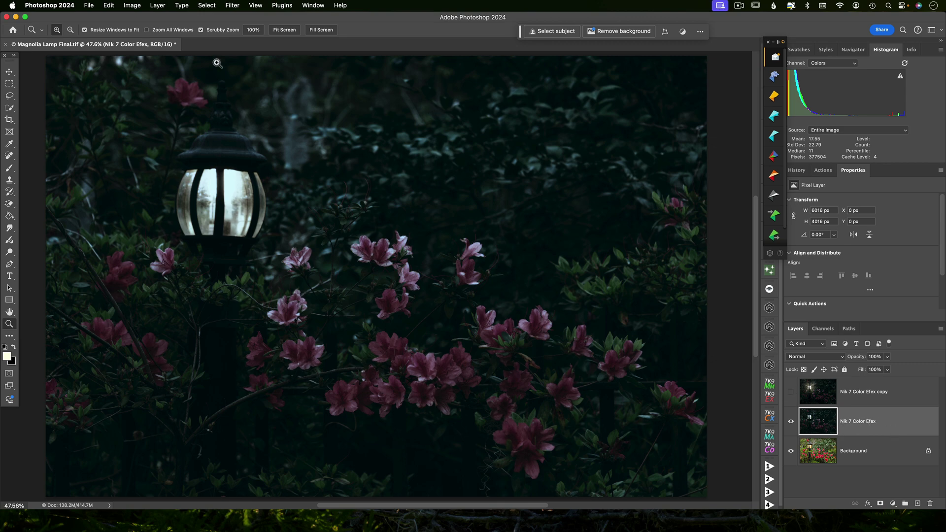
# Send the night layer to Luminar Neo through Filter > Skylum Software and expand the Creative tools.
pyautogui.click(232, 6)
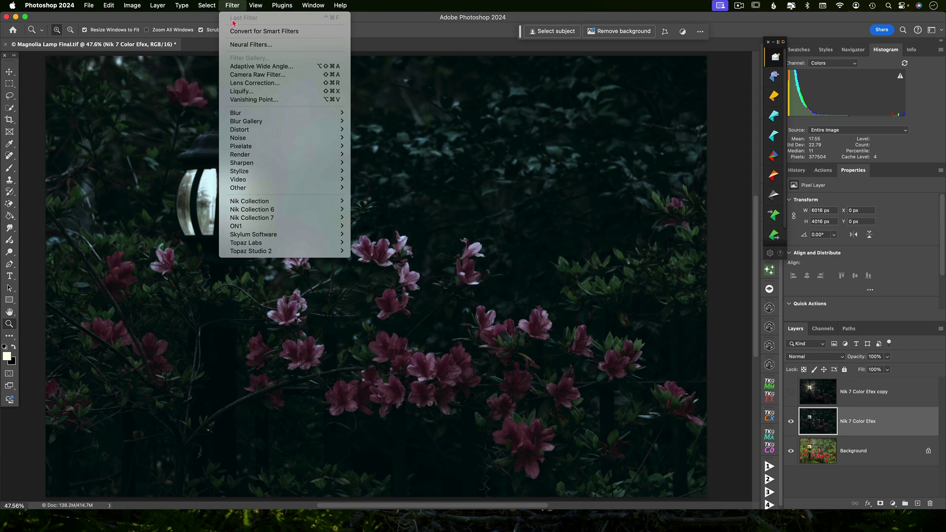
pyautogui.moveTo(273, 234)
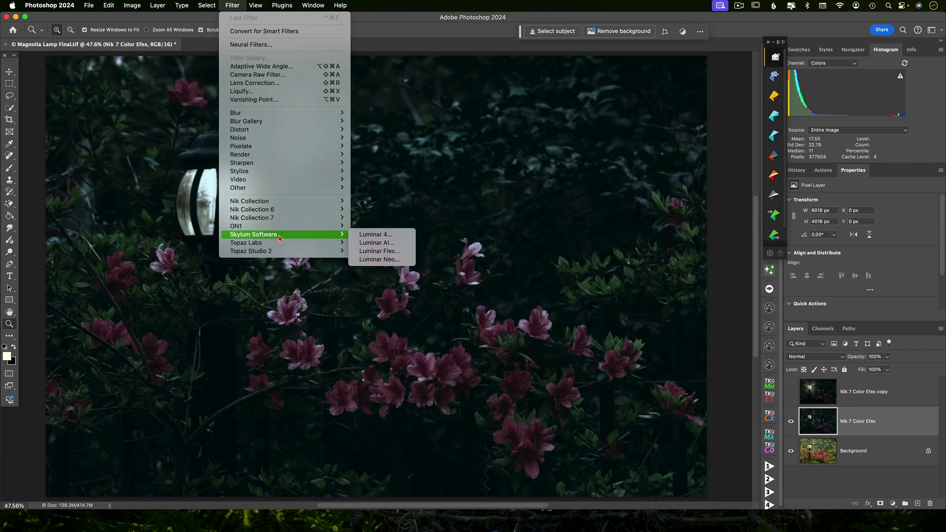
pyautogui.click(364, 260)
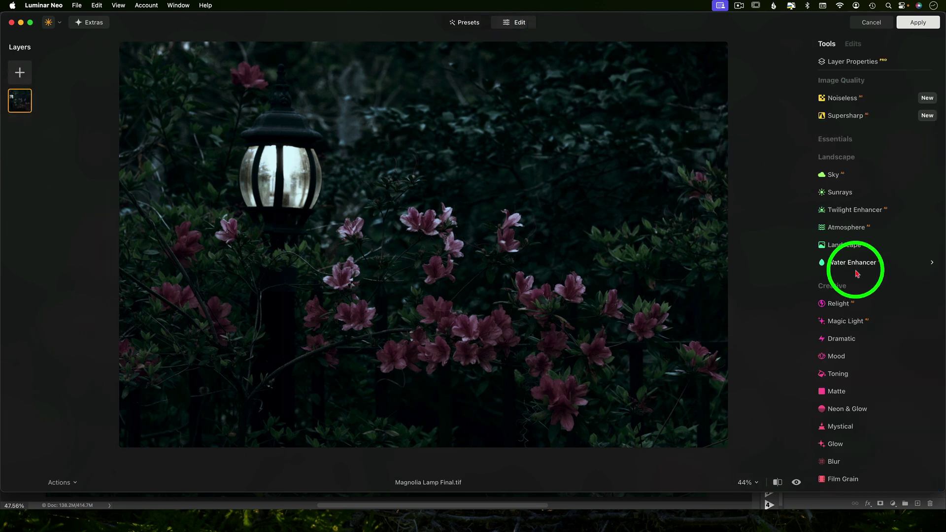
pyautogui.click(936, 287)
pyautogui.click(936, 287)
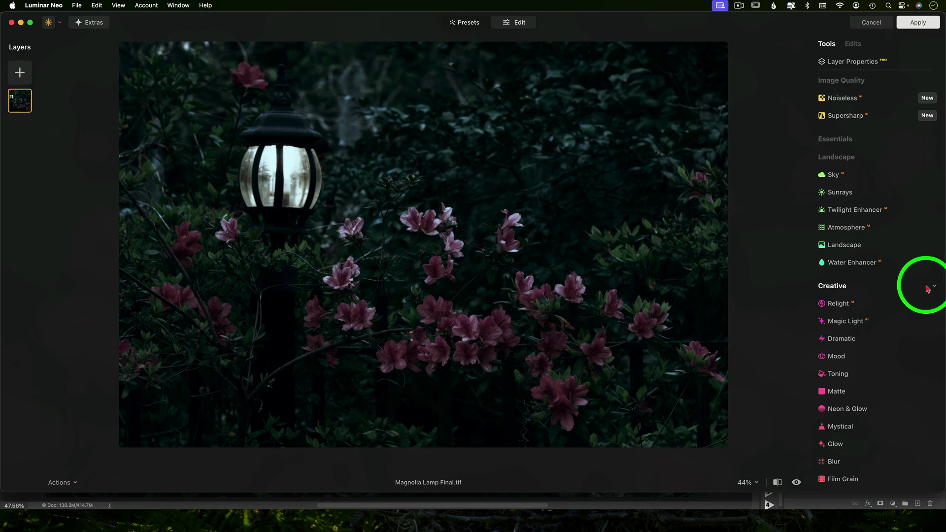
# Raise Magic Light intensity to 71 and paint its mask over the lamp glass.
pyautogui.click(850, 325)
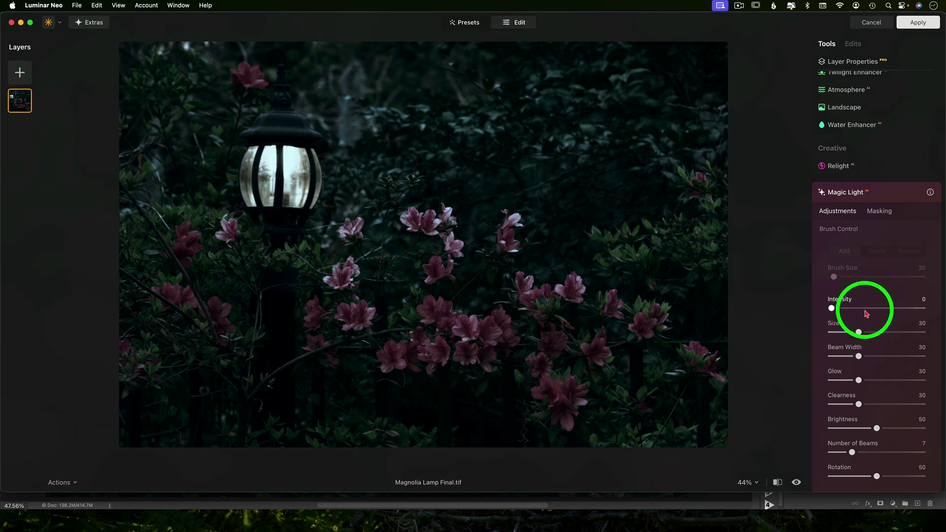
pyautogui.click(892, 308)
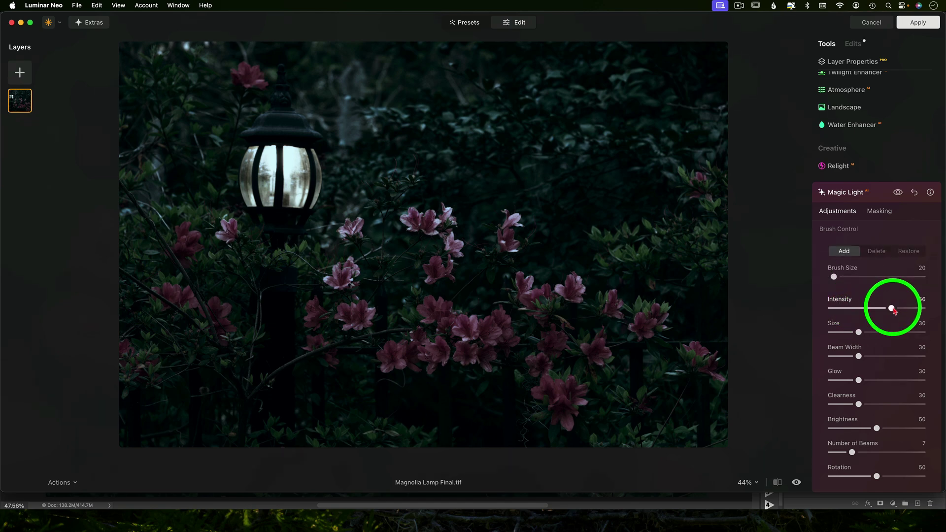
pyautogui.moveTo(892, 308); pyautogui.dragTo(896, 308)
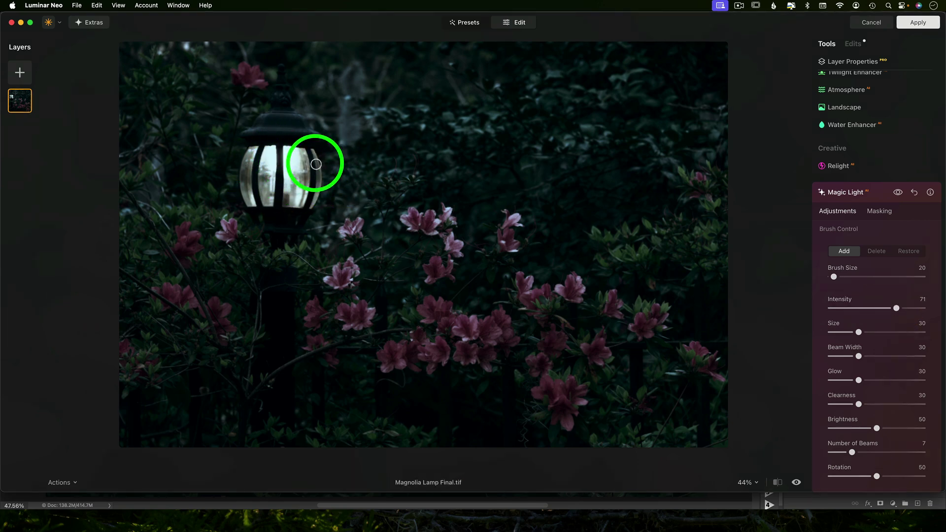
pyautogui.moveTo(285, 162); pyautogui.dragTo(285, 162)
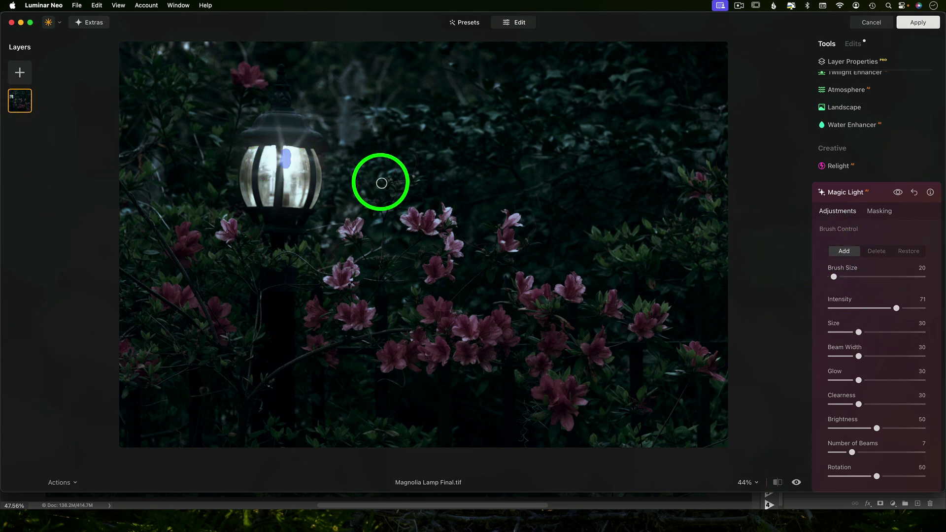
pyautogui.moveTo(275, 150)
pyautogui.mouseDown()
pyautogui.moveTo(264, 160)
pyautogui.moveTo(274, 162)
pyautogui.mouseUp()
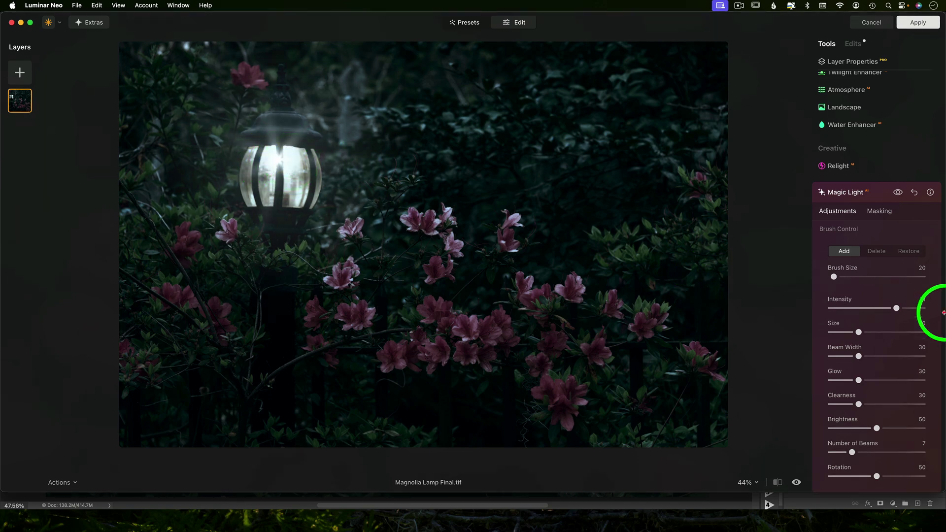
# Lower Magic Light intensity to 68, refine the glow, and set brightness to 82.
pyautogui.moveTo(896, 309)
pyautogui.mouseDown()
pyautogui.moveTo(878, 310)
pyautogui.moveTo(898, 310)
pyautogui.moveTo(868, 332)
pyautogui.moveTo(877, 333)
pyautogui.moveTo(853, 336)
pyautogui.moveTo(877, 335)
pyautogui.moveTo(851, 341)
pyautogui.moveTo(897, 337)
pyautogui.moveTo(844, 360)
pyautogui.moveTo(896, 362)
pyautogui.moveTo(839, 367)
pyautogui.mouseUp()
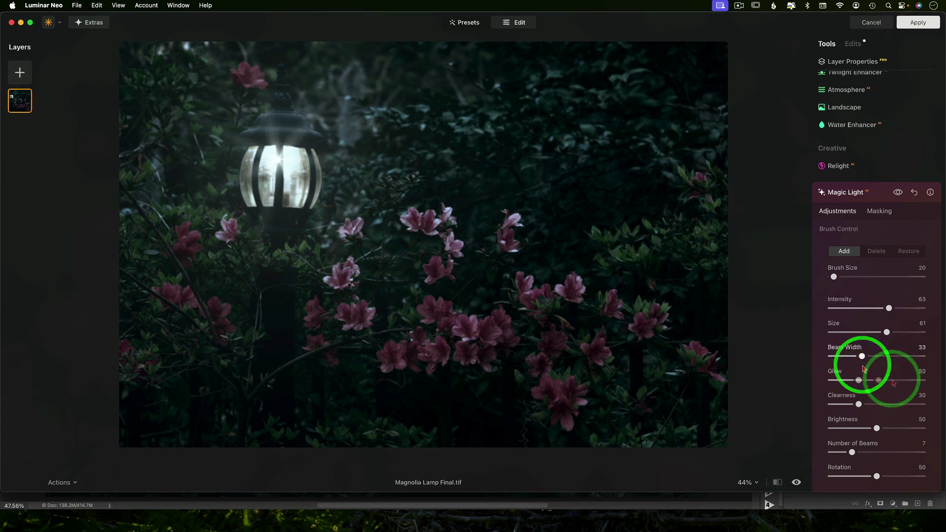
pyautogui.moveTo(905, 383); pyautogui.dragTo(875, 414)
pyautogui.scroll(-3, 875, 414)
pyautogui.moveTo(887, 345); pyautogui.dragTo(907, 349)
pyautogui.moveTo(852, 373)
pyautogui.mouseDown()
pyautogui.moveTo(897, 378)
pyautogui.moveTo(830, 385)
pyautogui.moveTo(858, 386)
pyautogui.mouseUp()
# Set 8 light beams, compare with and without Magic Light, check masking, and apply to Photoshop.
pyautogui.click(898, 129)
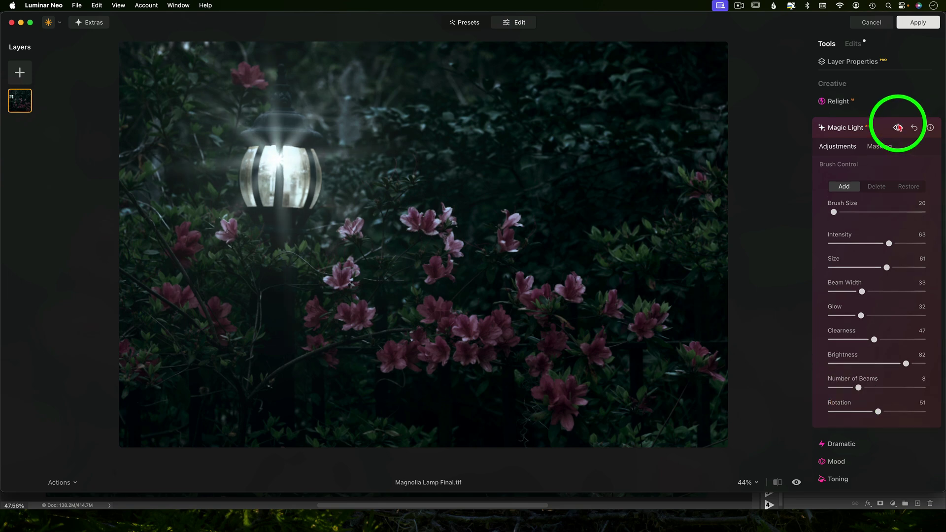
pyautogui.click(898, 129)
pyautogui.click(880, 146)
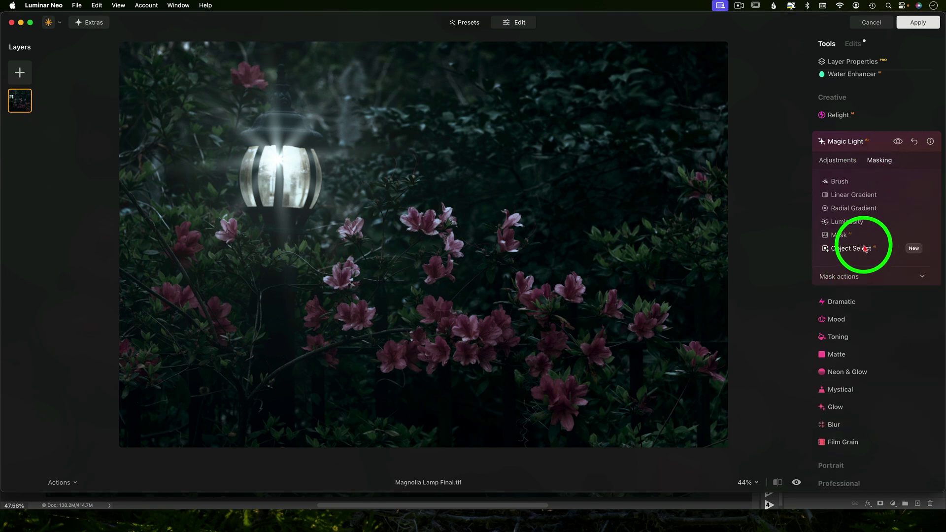
pyautogui.click(920, 277)
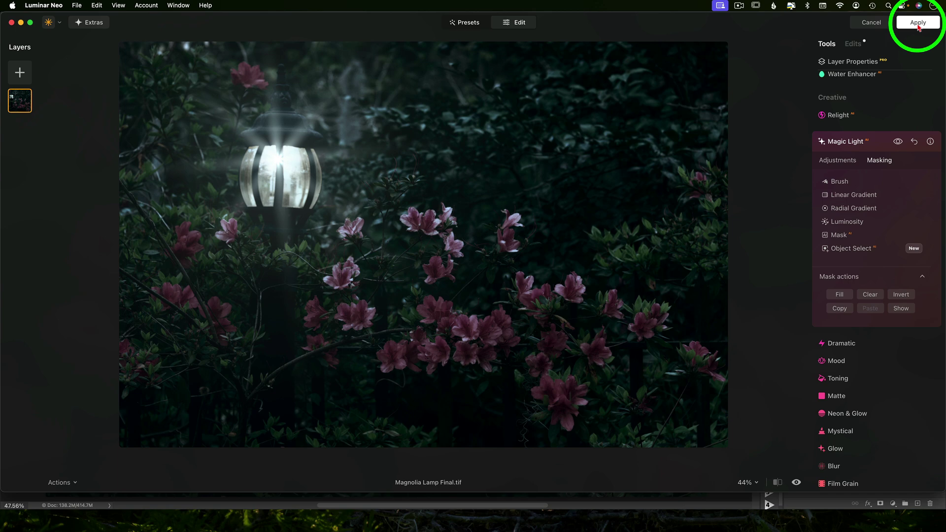
pyautogui.click(918, 23)
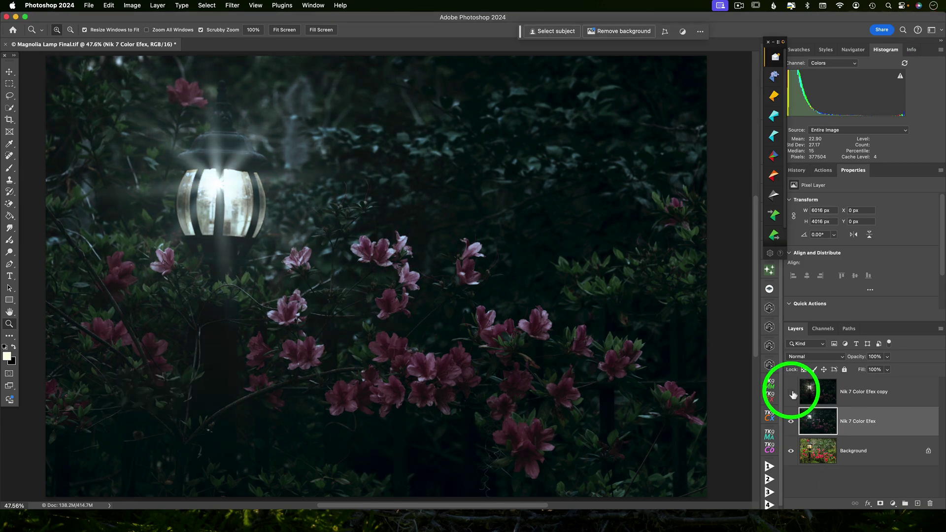
# Show and select the Nik 7 Color Efex sunrays copy, keeping its blend mode at Normal.
pyautogui.click(791, 392)
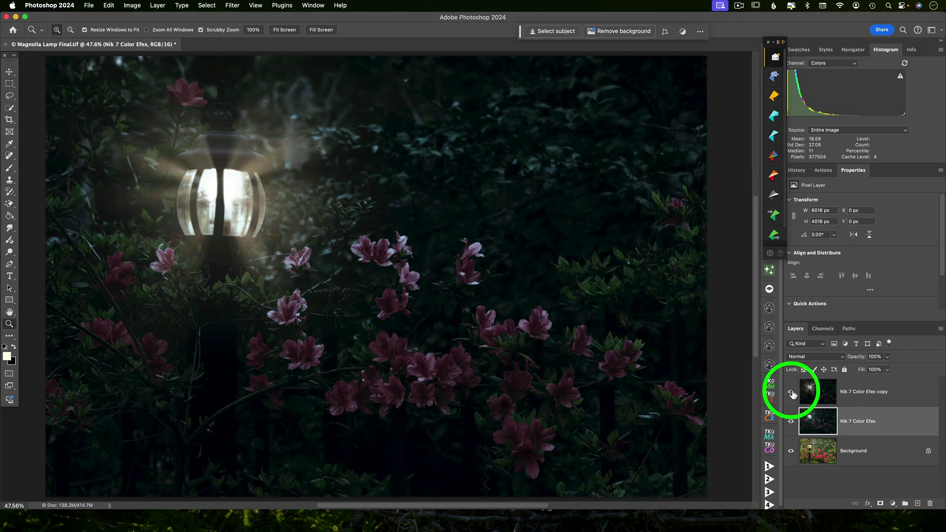
pyautogui.click(870, 392)
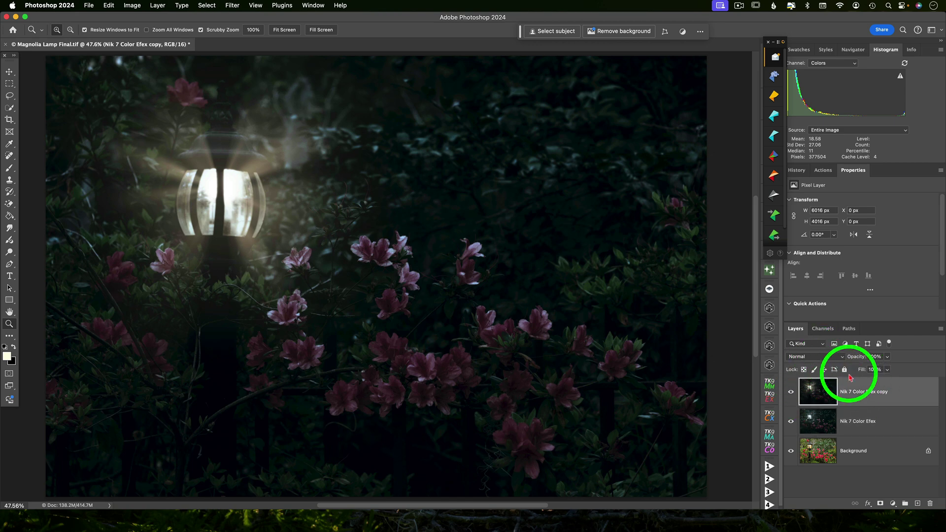
pyautogui.click(827, 357)
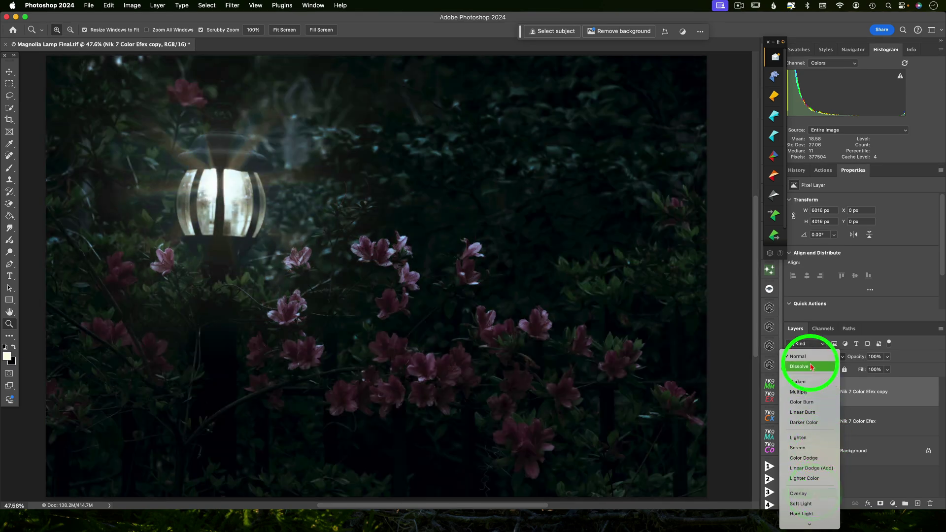
pyautogui.click(802, 357)
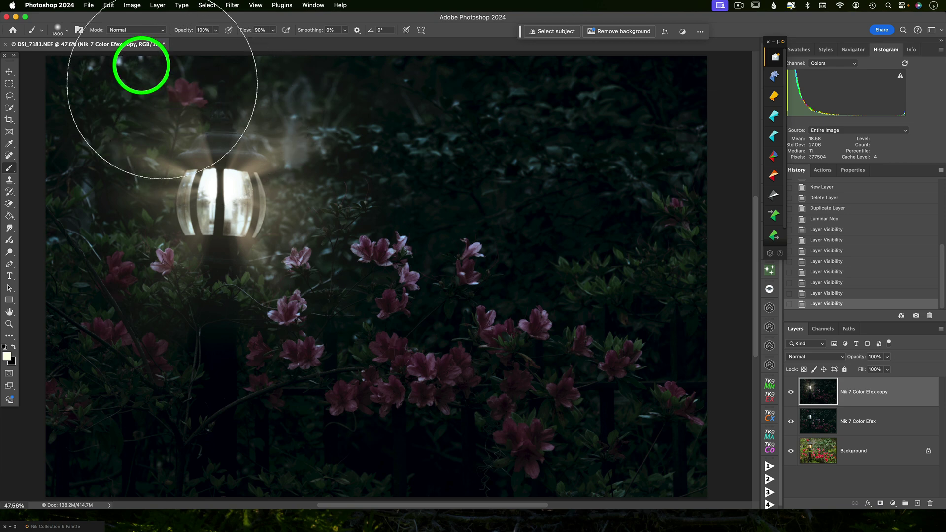
# Begin saving the edited document under a new name with File > Save As.
pyautogui.click(90, 5)
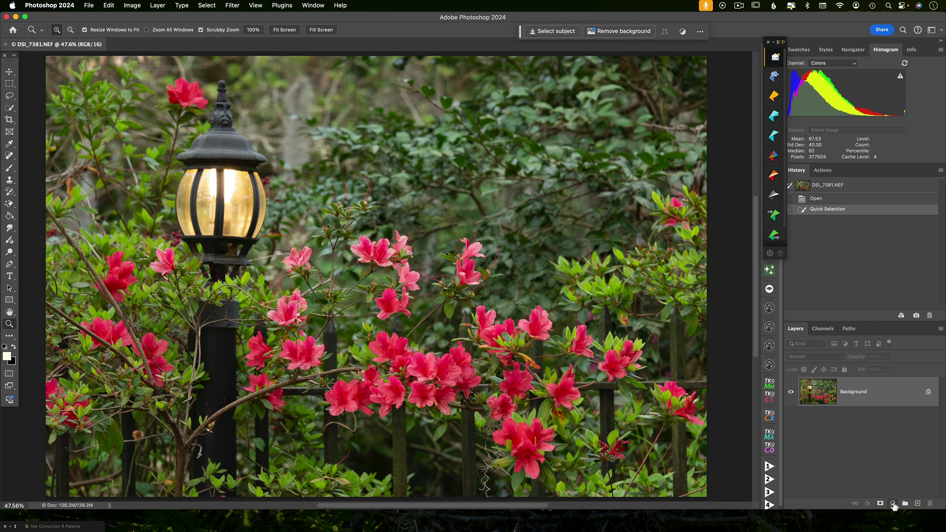
# Add a Color Lookup adjustment layer to the original azalea photo.
pyautogui.click(893, 504)
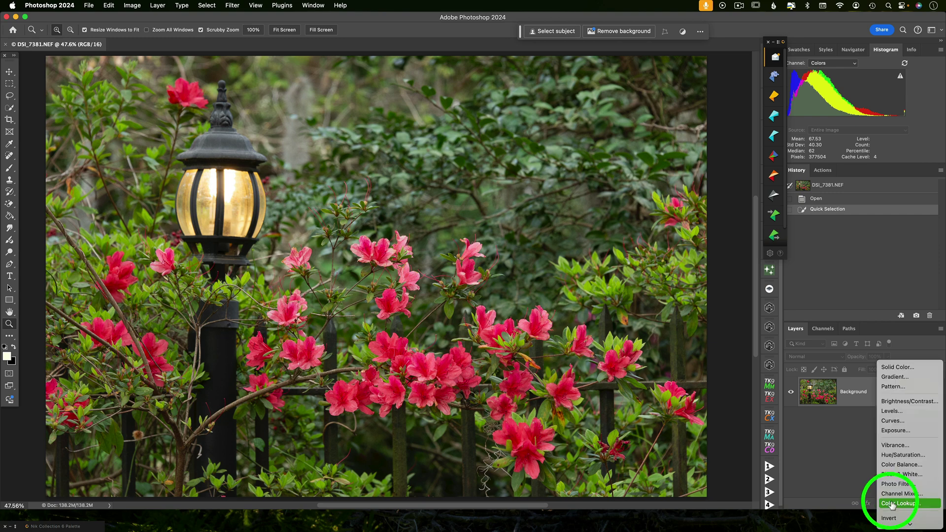
pyautogui.click(844, 465)
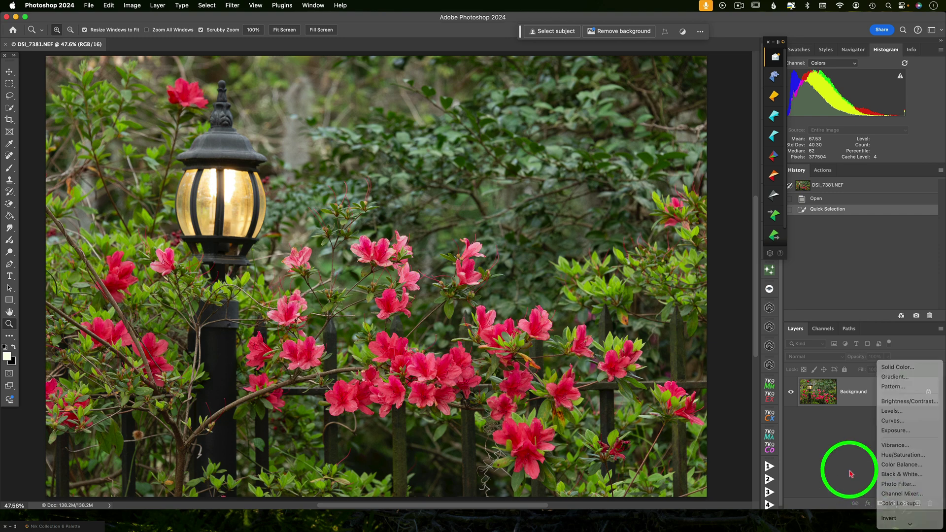
pyautogui.click(158, 6)
pyautogui.click(199, 125)
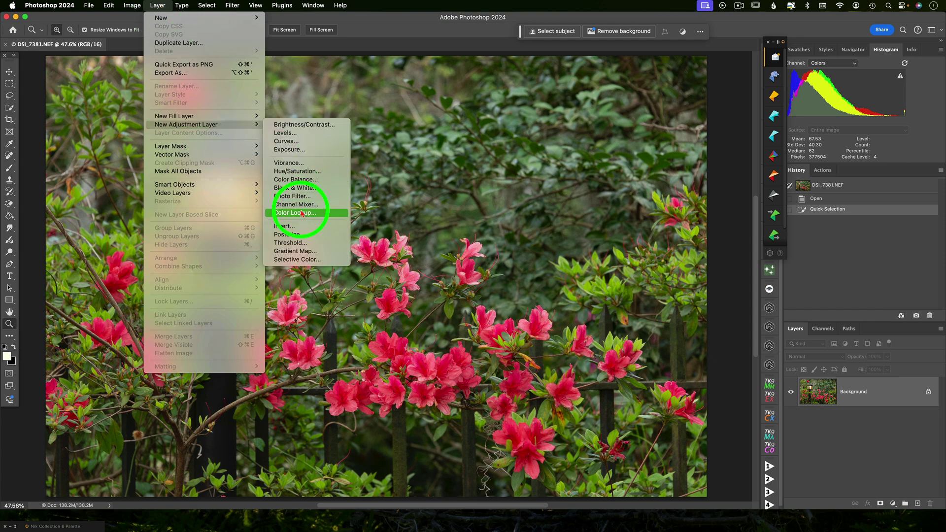
pyautogui.click(637, 182)
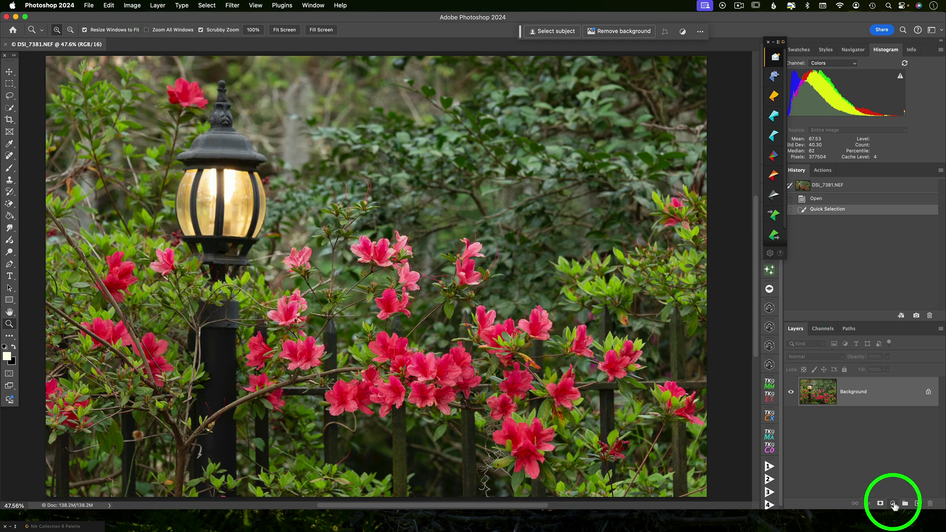
pyautogui.click(893, 503)
pyautogui.click(895, 504)
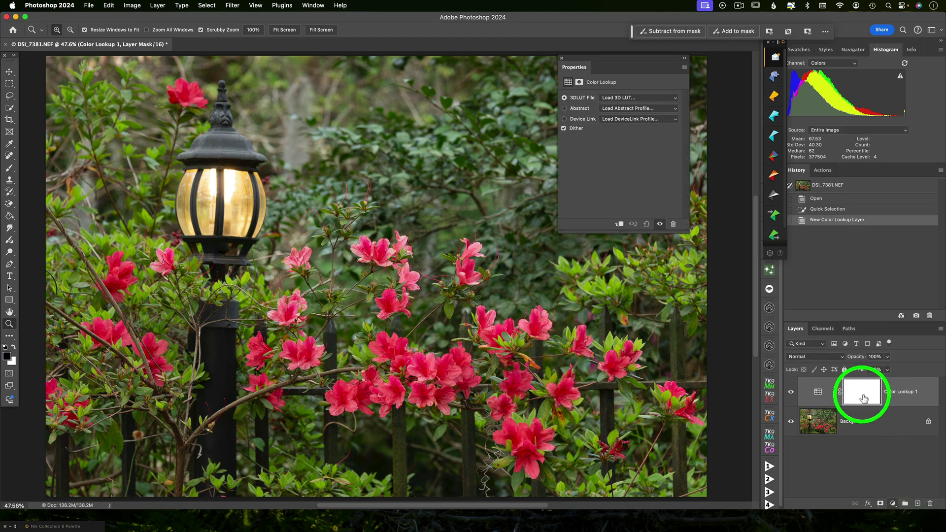
# Compare the Moonlight.3DL and NightFromDay.CUBE lookups and settle on NightFromDay.CUBE.
pyautogui.click(640, 97)
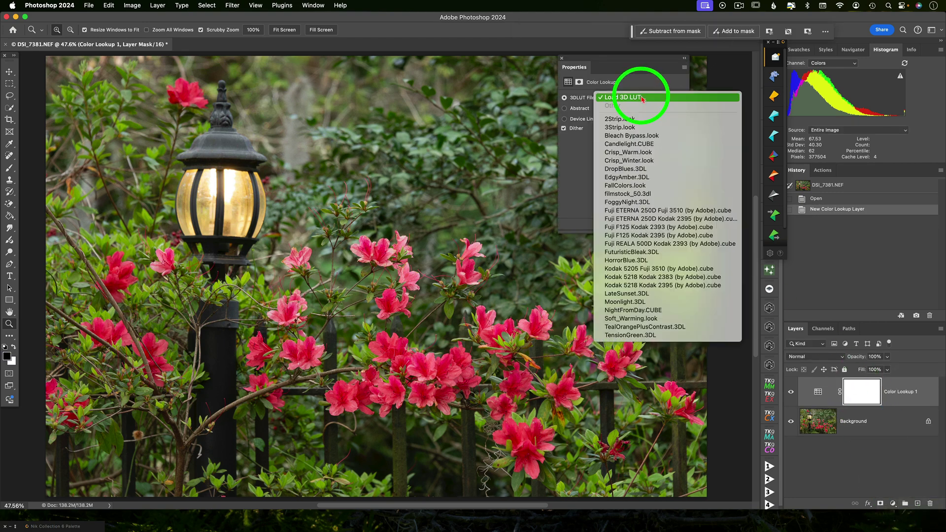
pyautogui.click(647, 303)
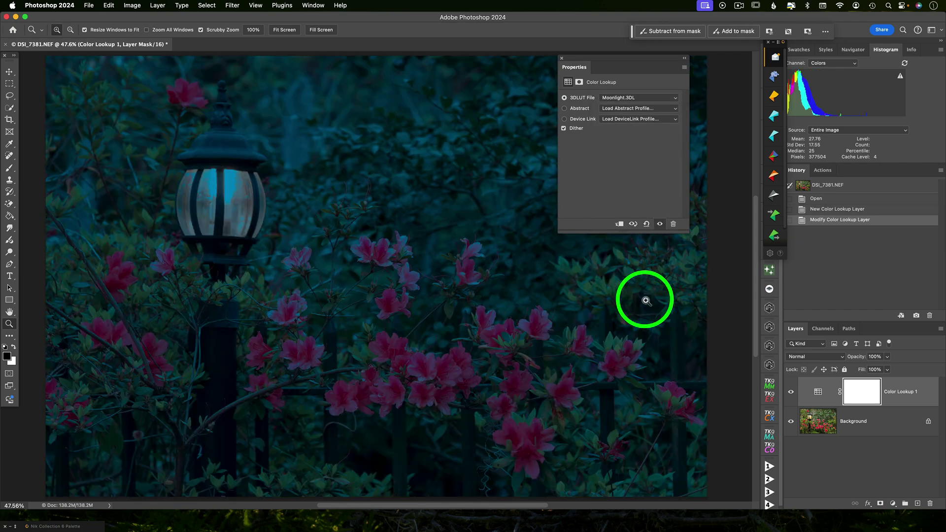
pyautogui.click(655, 99)
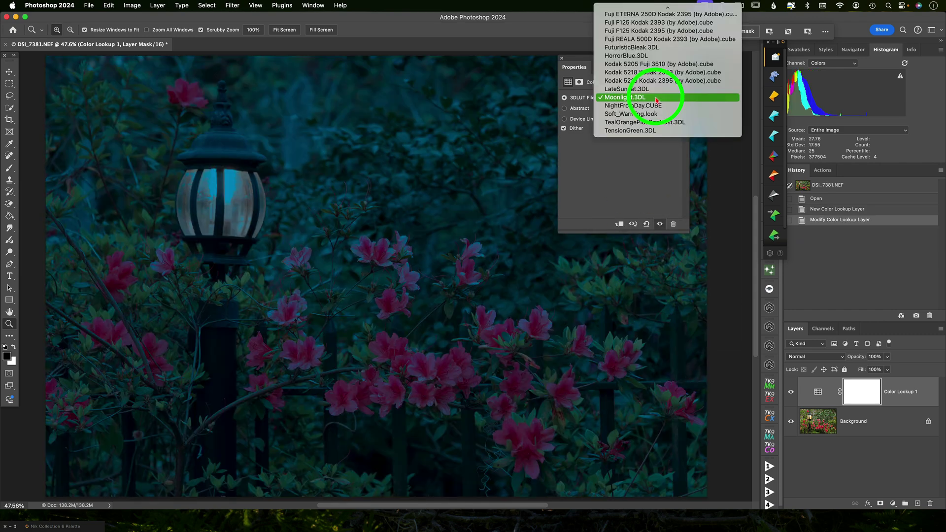
pyautogui.click(655, 109)
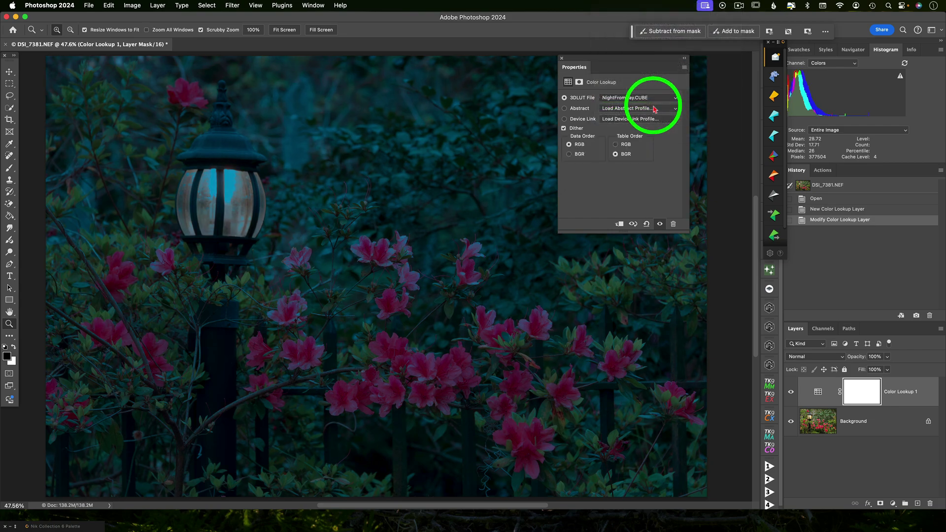
pyautogui.click(654, 98)
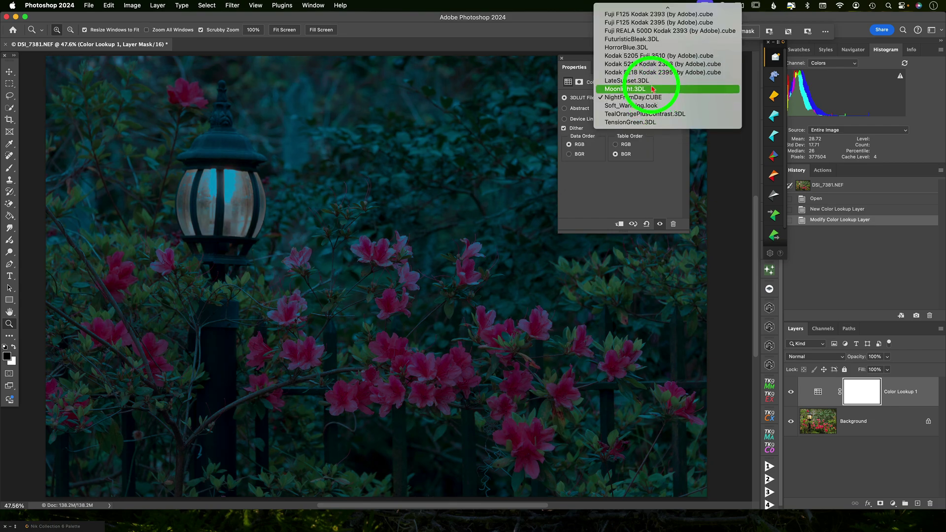
pyautogui.click(653, 90)
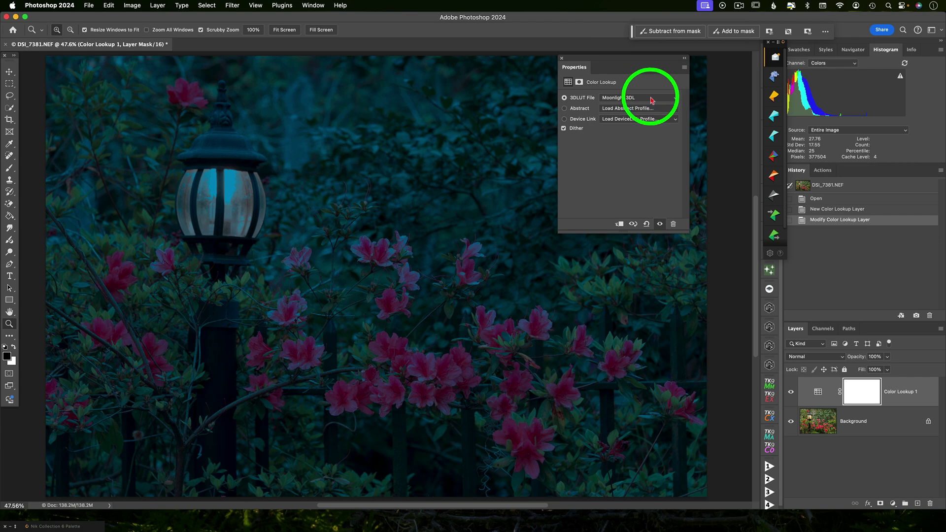
pyautogui.click(653, 99)
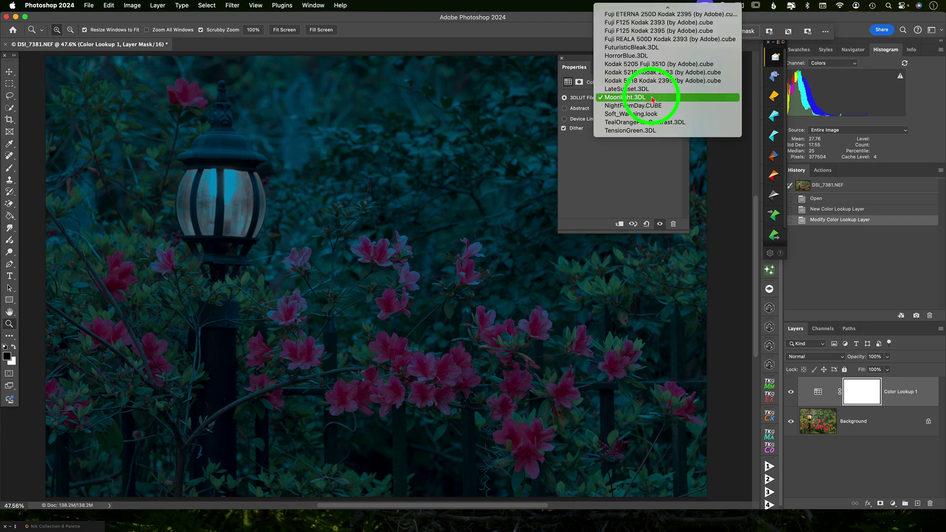
pyautogui.click(654, 106)
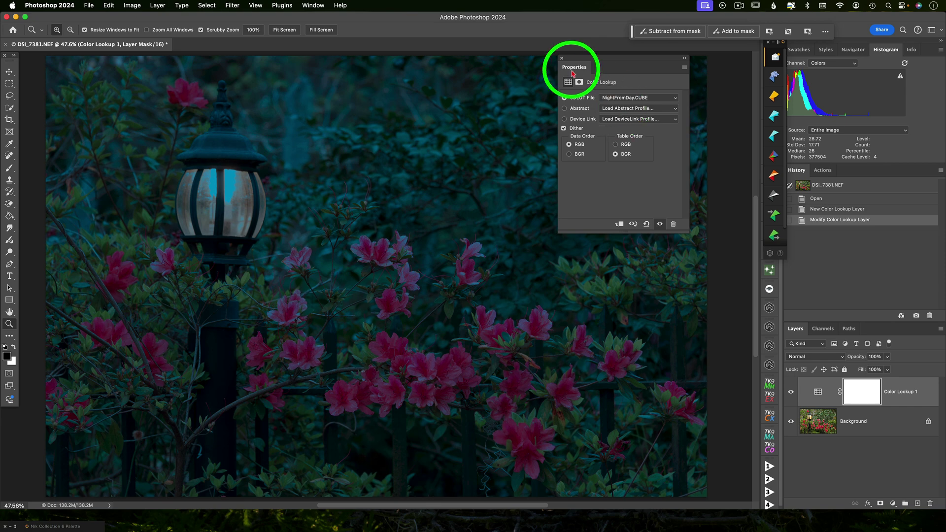
# Add a Hue/Saturation layer and lower the Blues and Cyans saturation, Cyans to −31.
pyautogui.moveTo(632, 63); pyautogui.dragTo(866, 167)
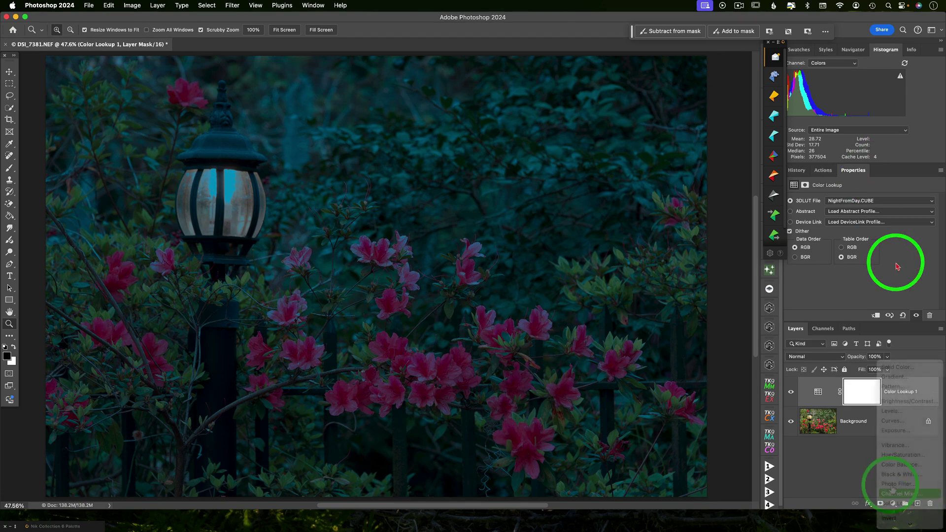
pyautogui.click(900, 455)
pyautogui.click(876, 213)
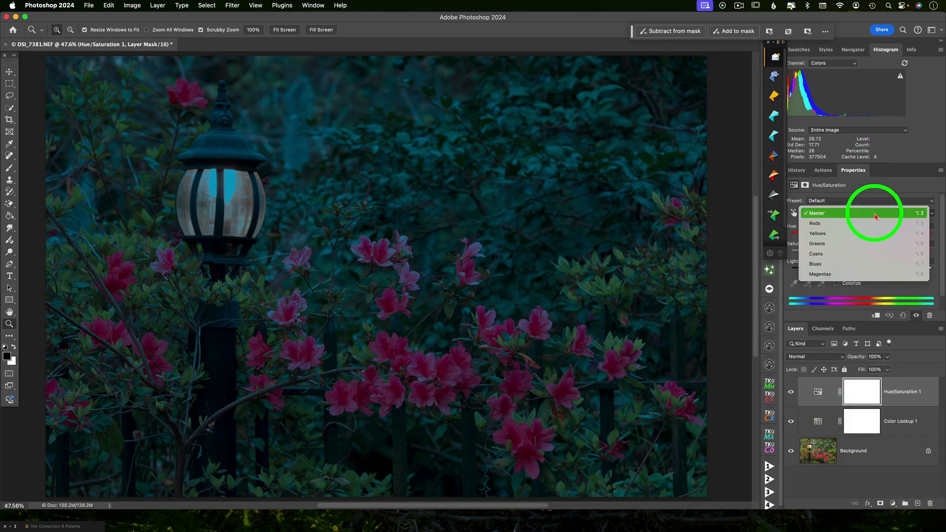
pyautogui.click(872, 265)
pyautogui.moveTo(859, 252); pyautogui.dragTo(839, 256)
pyautogui.click(868, 213)
pyautogui.click(861, 204)
# Compare the Hue/Saturation effect on and off, then set Master saturation to −17.
pyautogui.click(791, 392)
pyautogui.click(792, 391)
pyautogui.click(792, 392)
pyautogui.click(871, 213)
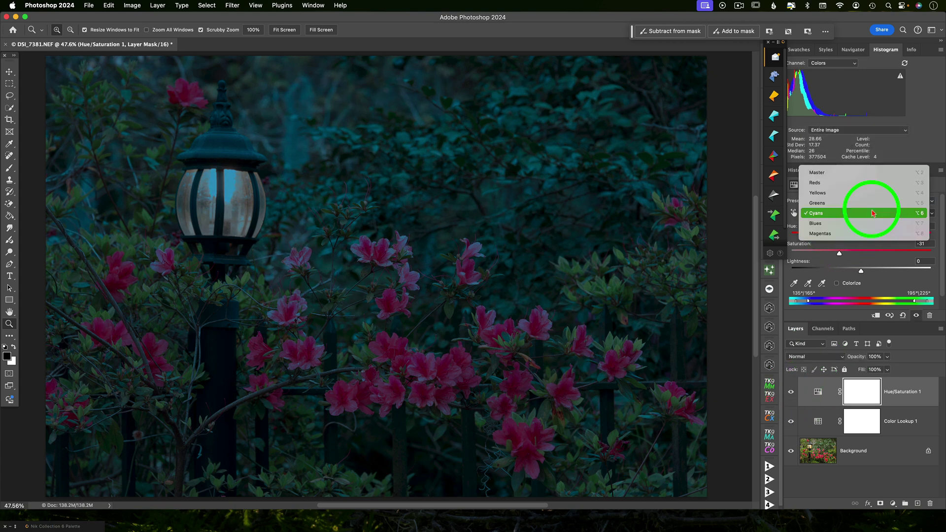
pyautogui.click(857, 180)
pyautogui.moveTo(861, 253); pyautogui.dragTo(849, 254)
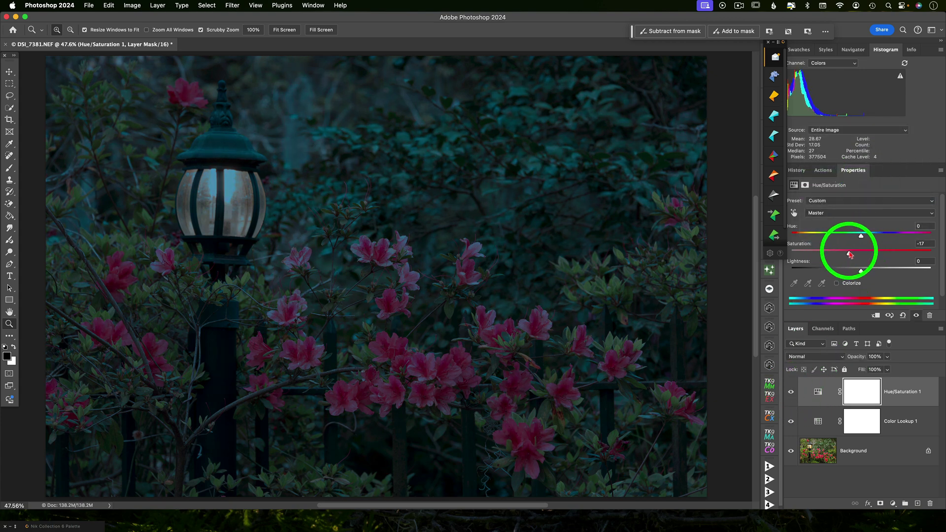
pyautogui.click(893, 504)
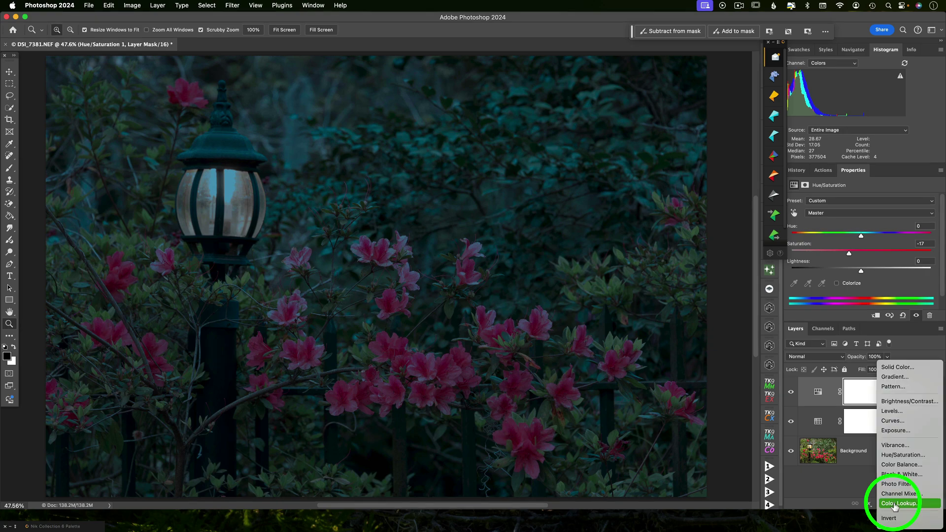
# Add a Levels adjustment with input black 11 and white 211, then select all three adjustment layers.
pyautogui.click(892, 411)
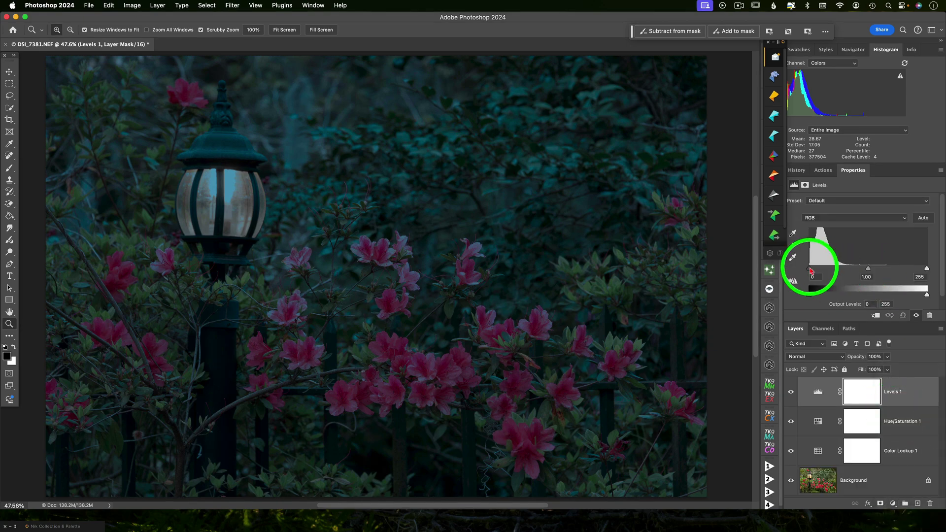
pyautogui.moveTo(811, 270); pyautogui.dragTo(813, 270)
pyautogui.moveTo(927, 269); pyautogui.dragTo(907, 269)
pyautogui.moveTo(813, 269); pyautogui.dragTo(815, 272)
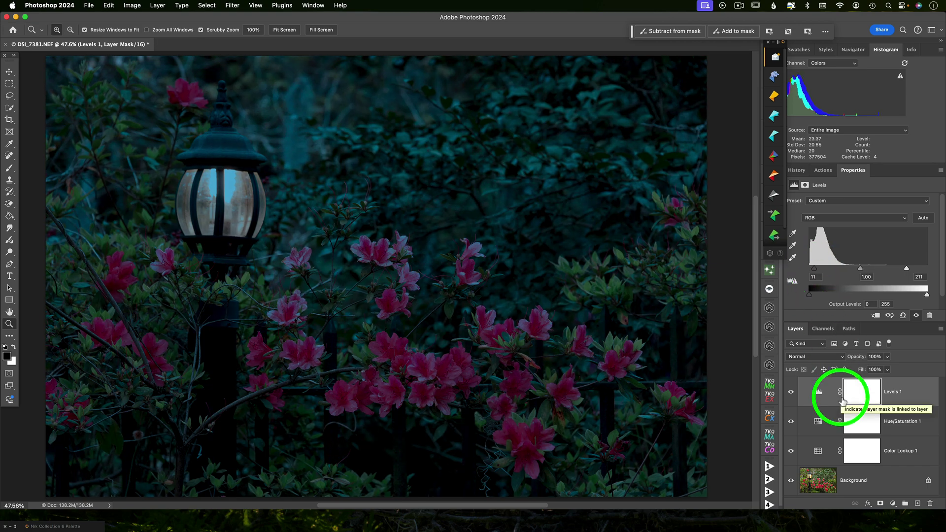
pyautogui.keyDown('shift'); pyautogui.click(911, 451); pyautogui.keyUp('shift')
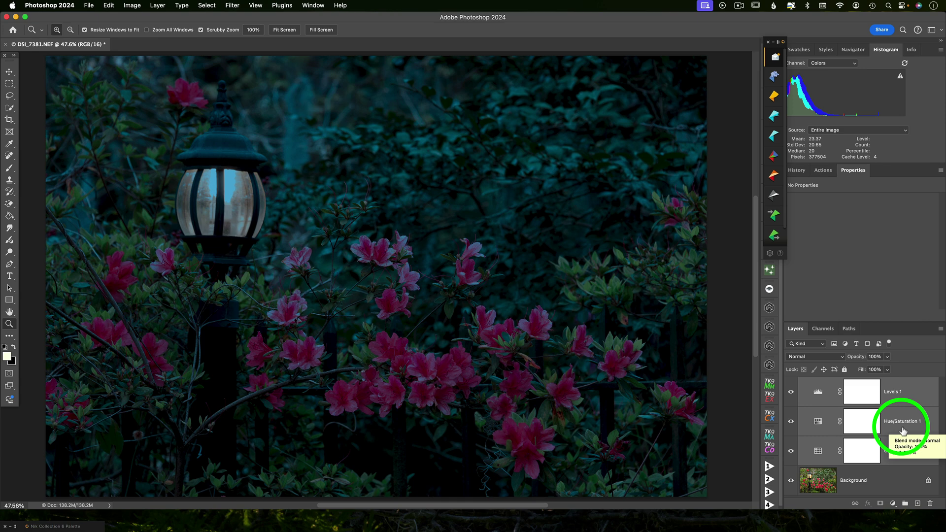
# Group the three adjustment layers as 'Night Effect', then make the Background layer active.
pyautogui.press('super+g')
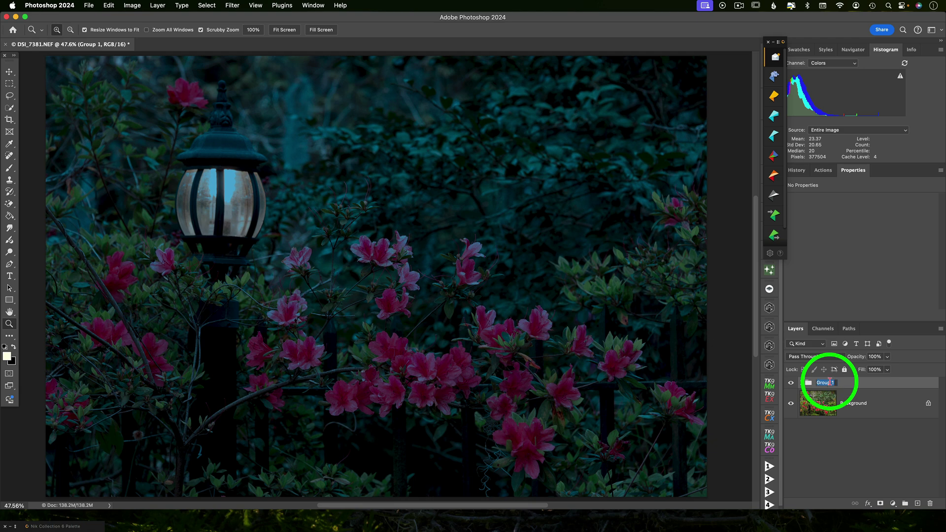
pyautogui.write('t Effec')
pyautogui.press('Return')
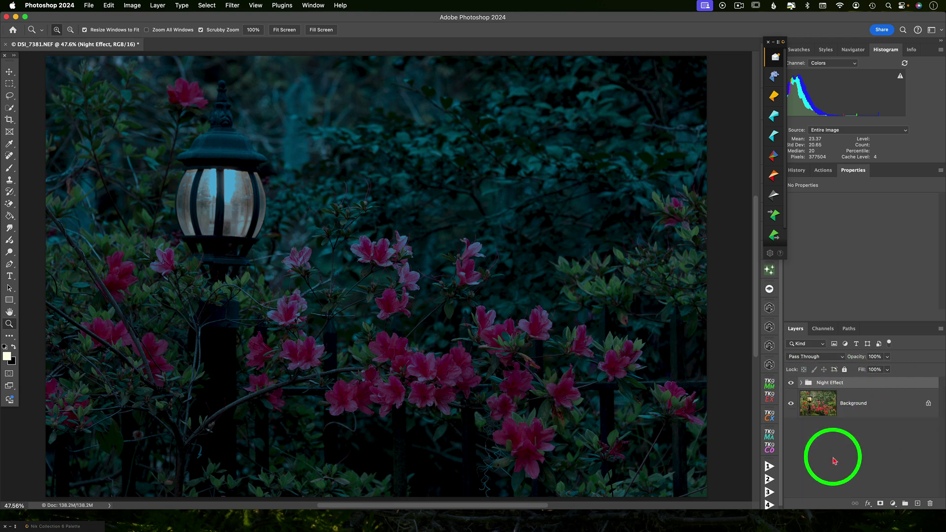
pyautogui.click(886, 412)
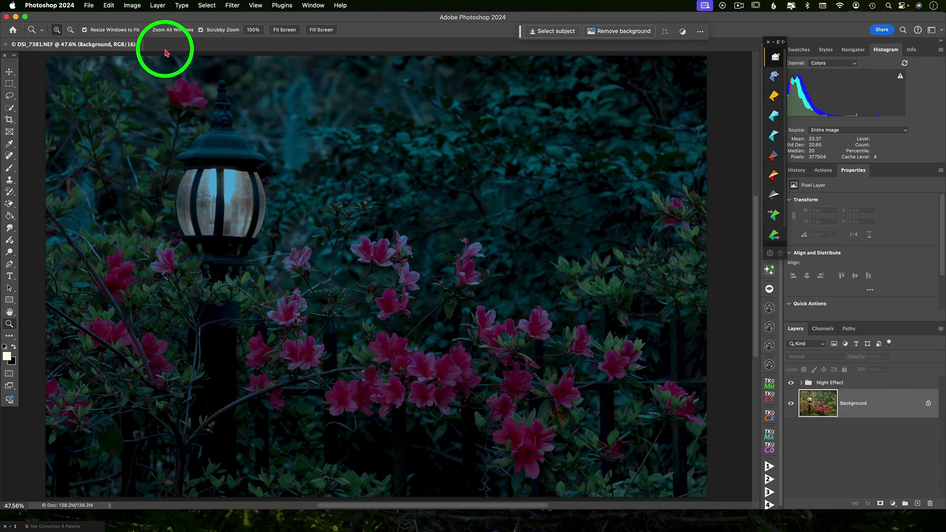
# With Quick Selection, select the lantern's inner and outer glass panes and its right edge.
pyautogui.click(11, 108)
pyautogui.click(210, 179)
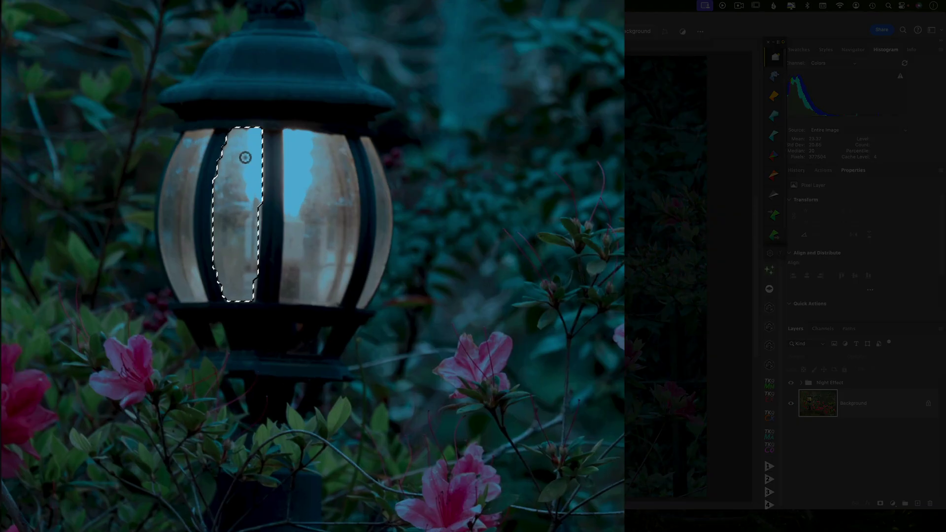
pyautogui.click(240, 185)
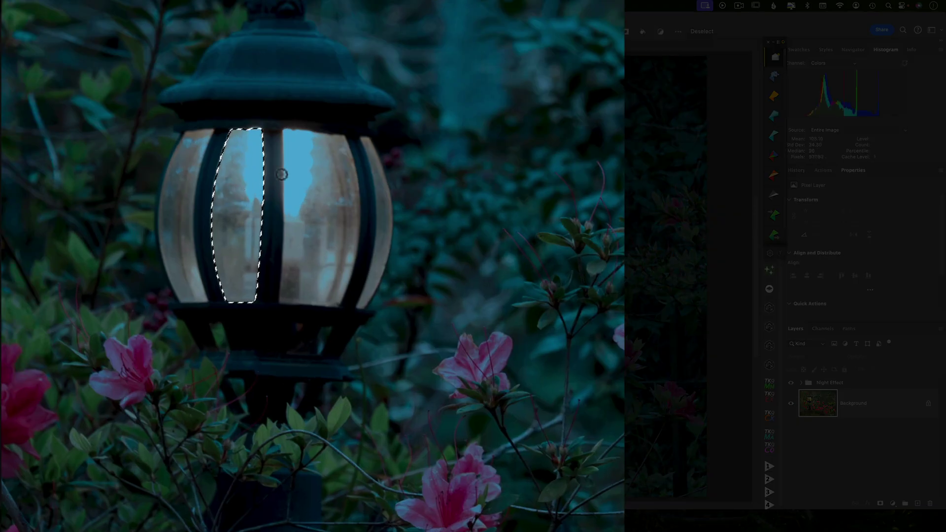
pyautogui.click(316, 156)
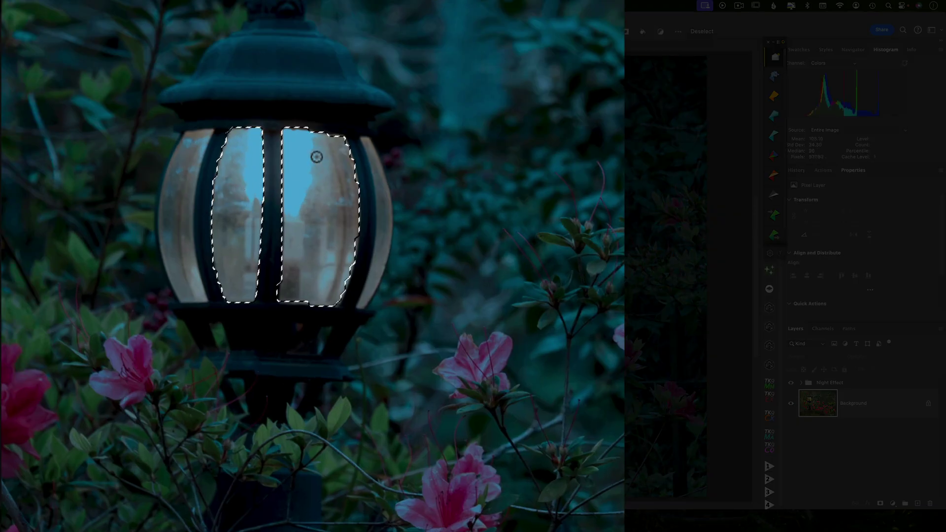
pyautogui.click(199, 150)
pyautogui.click(376, 164)
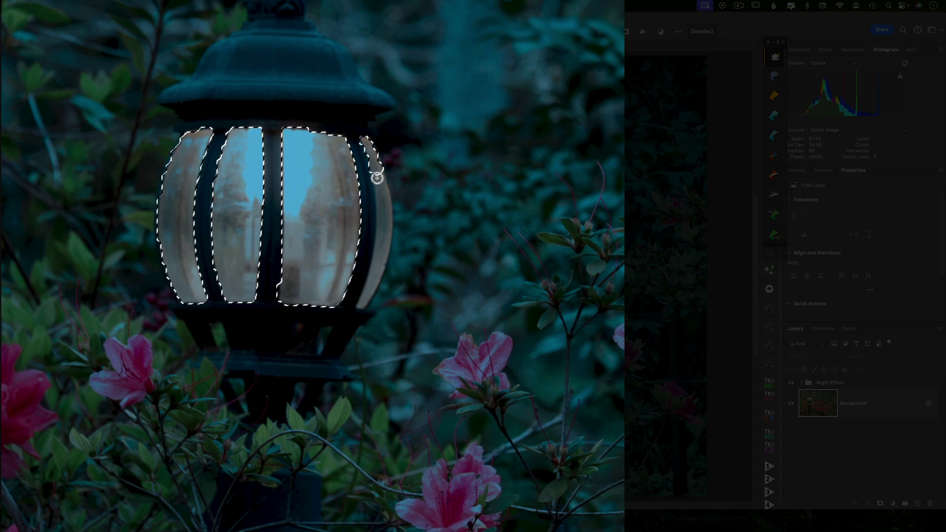
pyautogui.moveTo(377, 180); pyautogui.dragTo(383, 226)
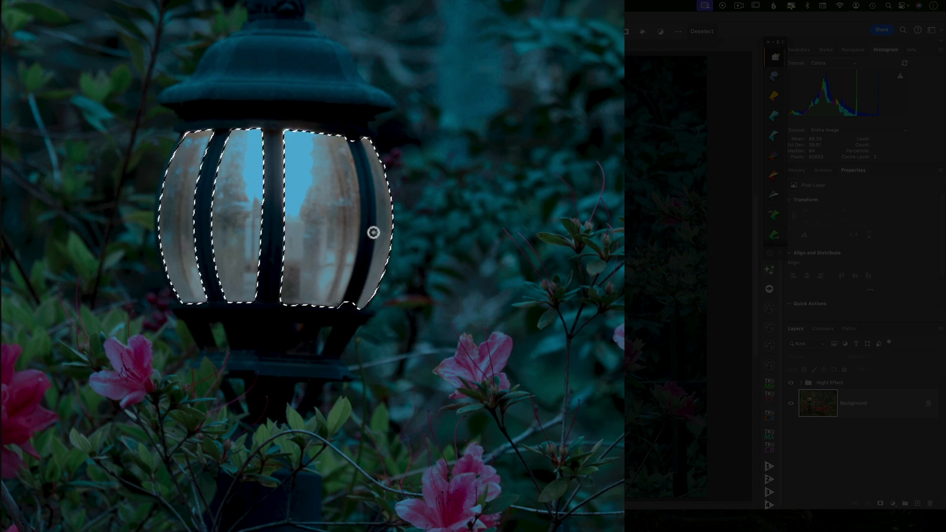
pyautogui.moveTo(374, 230)
pyautogui.mouseDown()
pyautogui.moveTo(363, 154)
pyautogui.moveTo(370, 245)
pyautogui.moveTo(371, 236)
pyautogui.moveTo(357, 302)
pyautogui.moveTo(377, 286)
pyautogui.mouseUp()
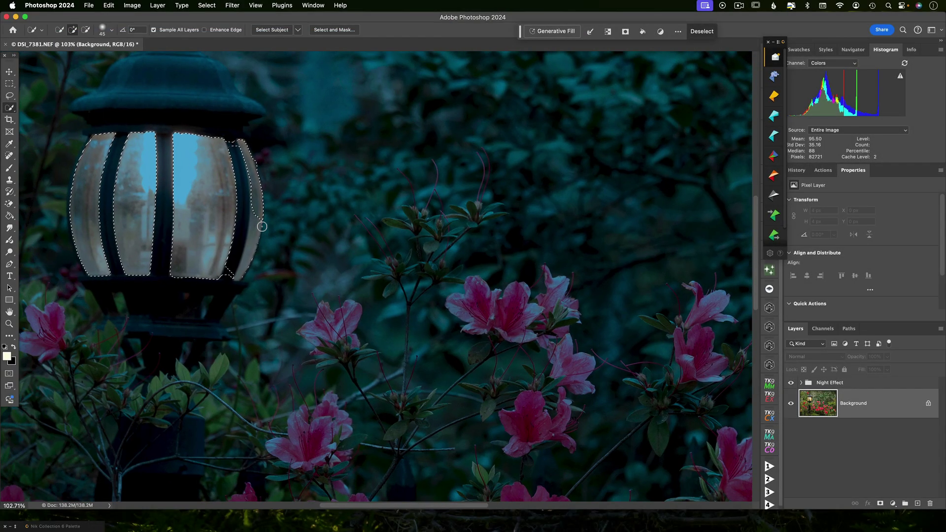
# Extend the selection to the bottom rim with a smaller brush, then copy the glass to Layer 1.
pyautogui.press('[')
pyautogui.press('[')
pyautogui.press('[')
pyautogui.moveTo(262, 226); pyautogui.dragTo(241, 276)
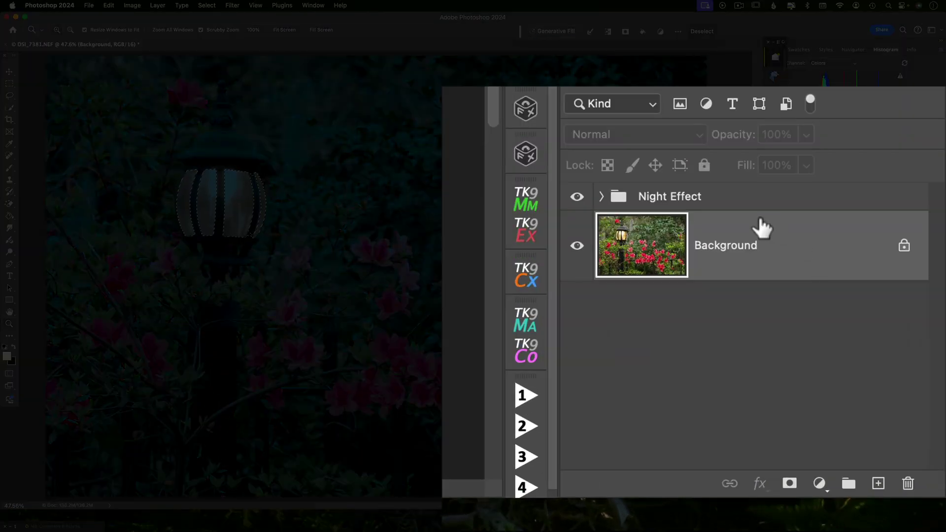
pyautogui.press('super+j')
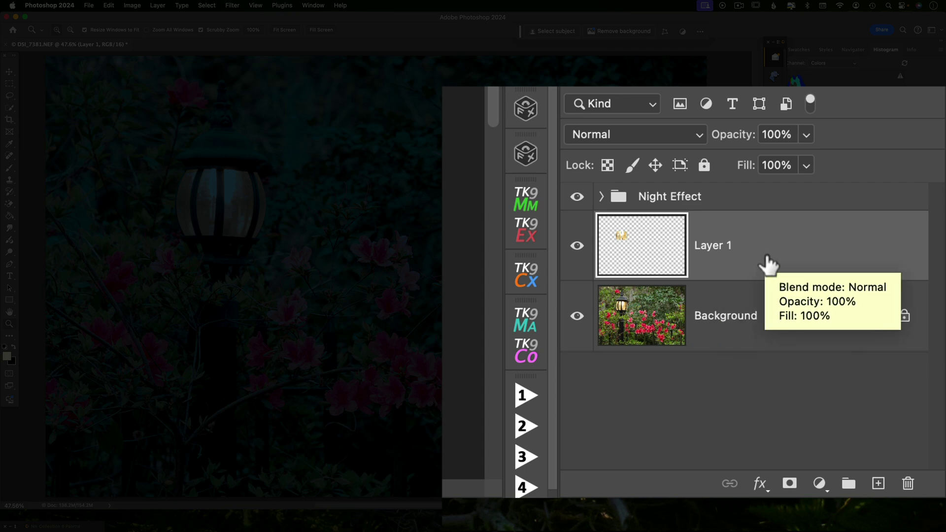
pyautogui.click(578, 246)
pyautogui.click(578, 247)
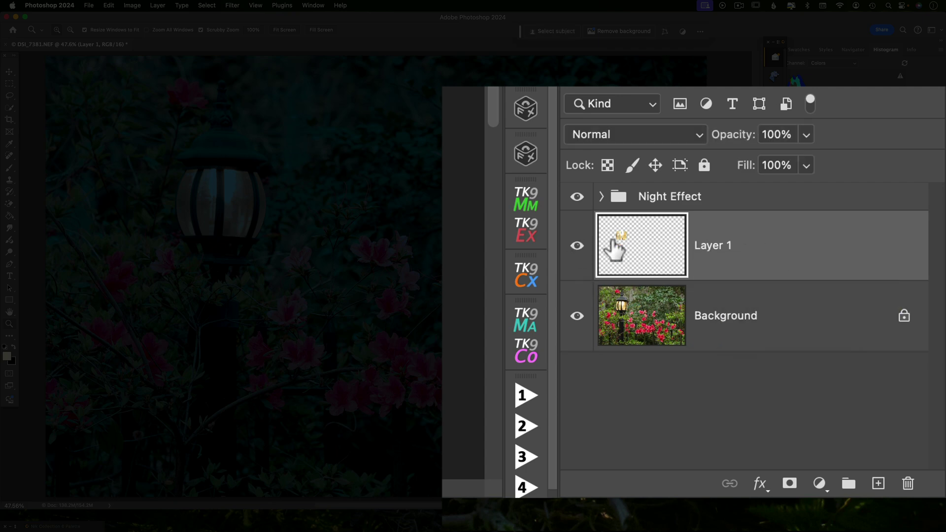
# Convert Layer 1 to a smart object, group it as 'Glow Effect', and select Layer 1.
pyautogui.rightClick(769, 249)
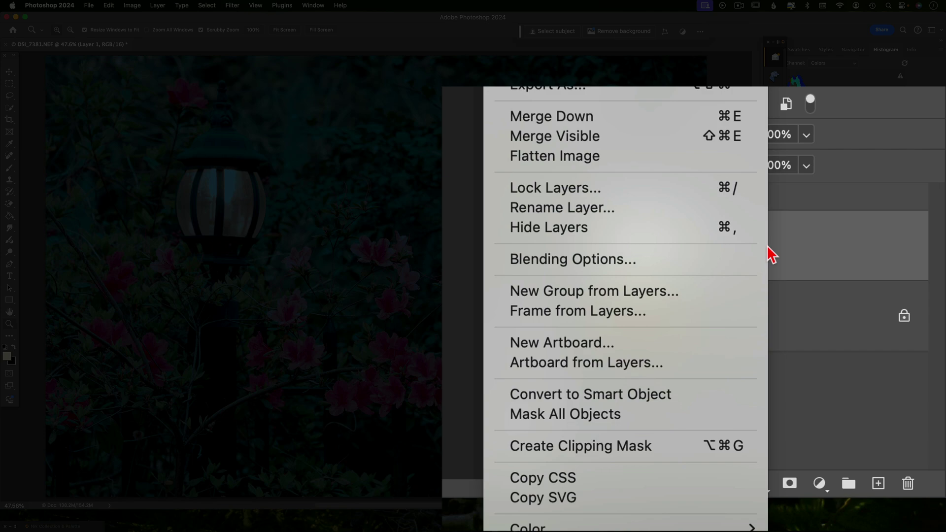
pyautogui.click(672, 396)
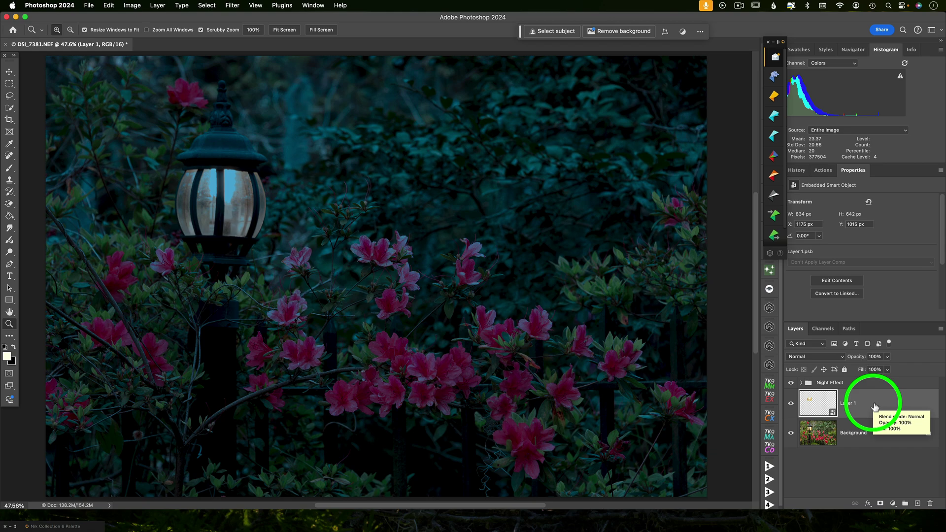
pyautogui.press('super+g')
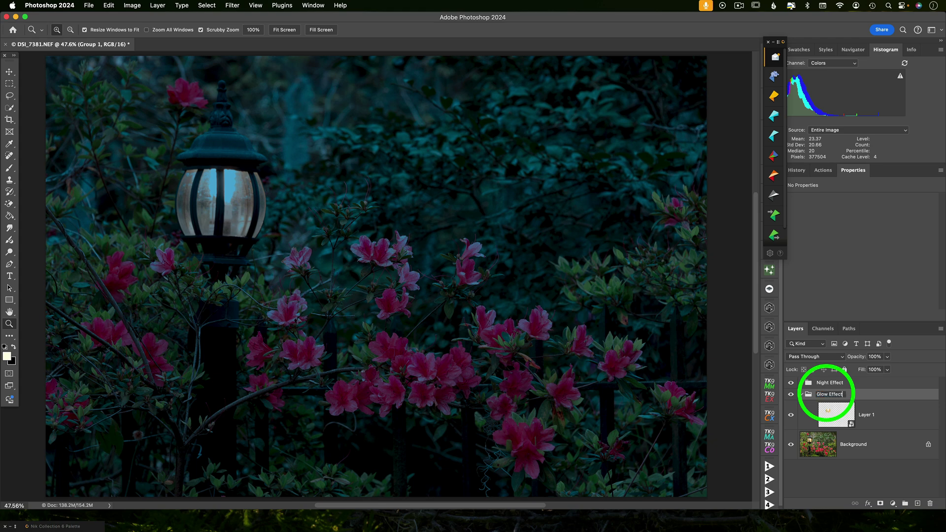
pyautogui.press('Return')
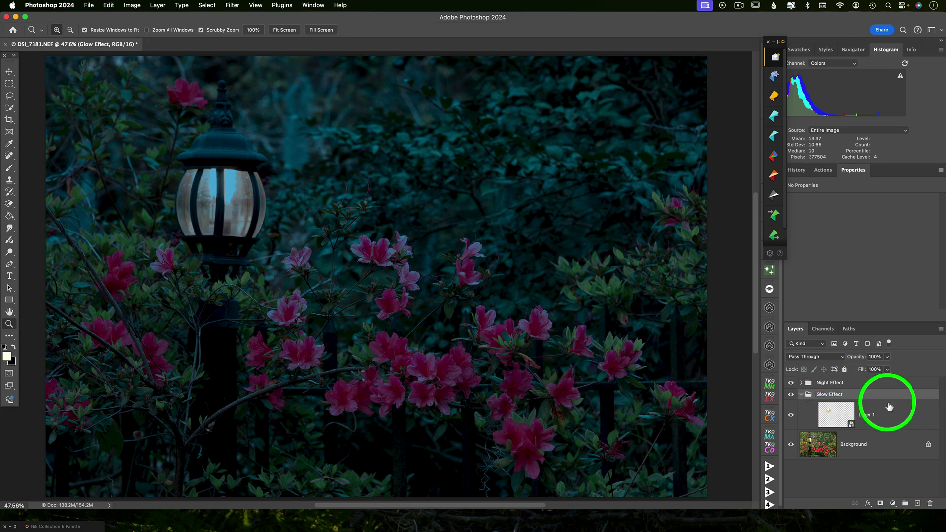
pyautogui.click(895, 420)
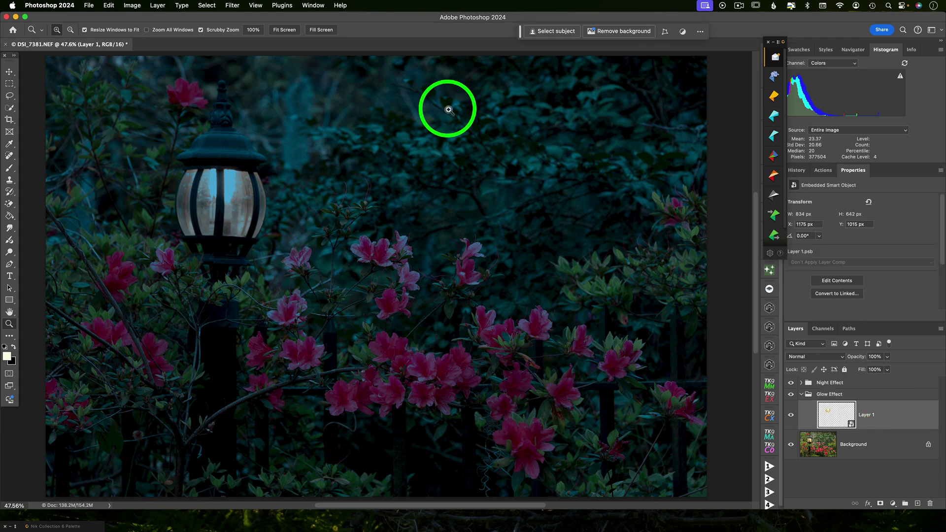
# Apply a 5.8-pixel Gaussian Blur to Layer 1.
pyautogui.click(232, 5)
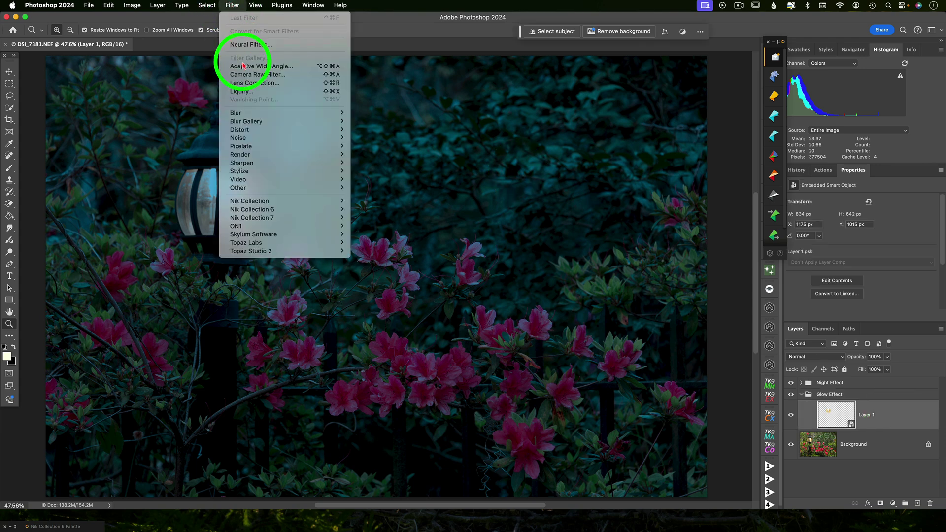
pyautogui.moveTo(270, 116)
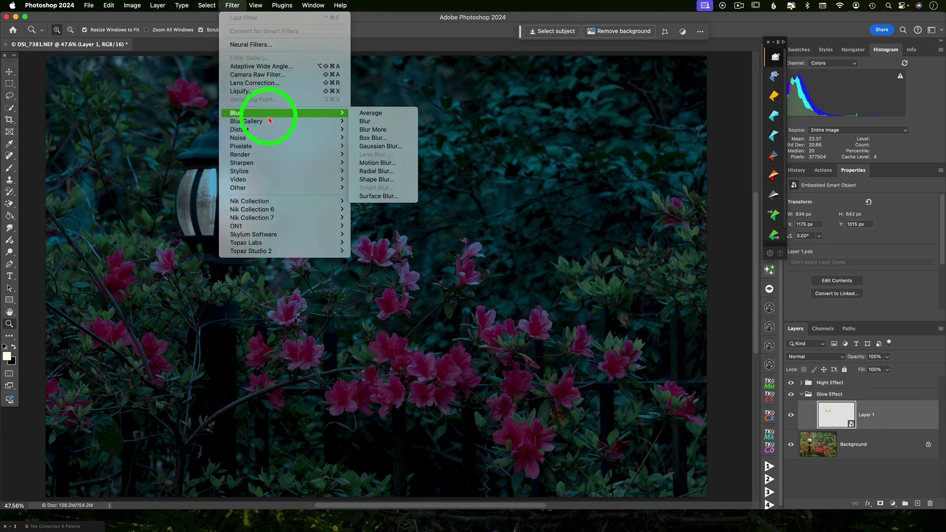
pyautogui.click(375, 146)
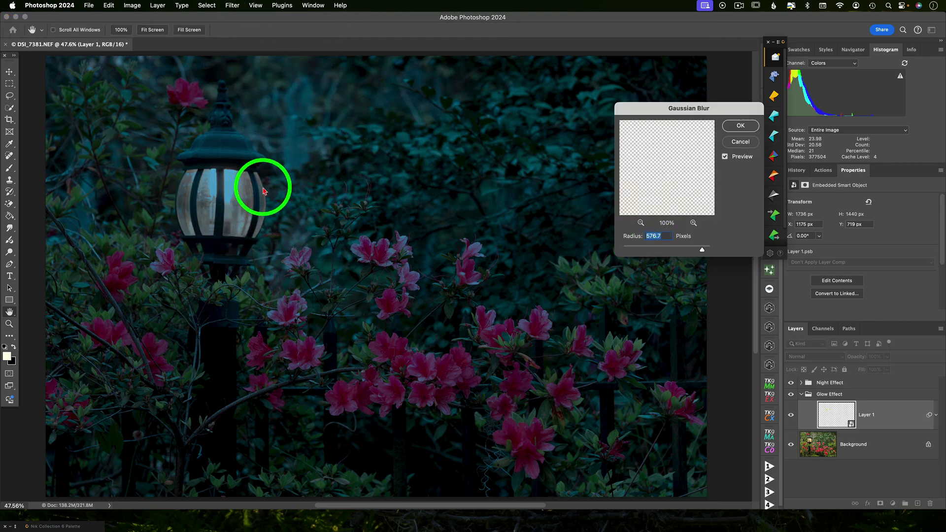
pyautogui.click(633, 248)
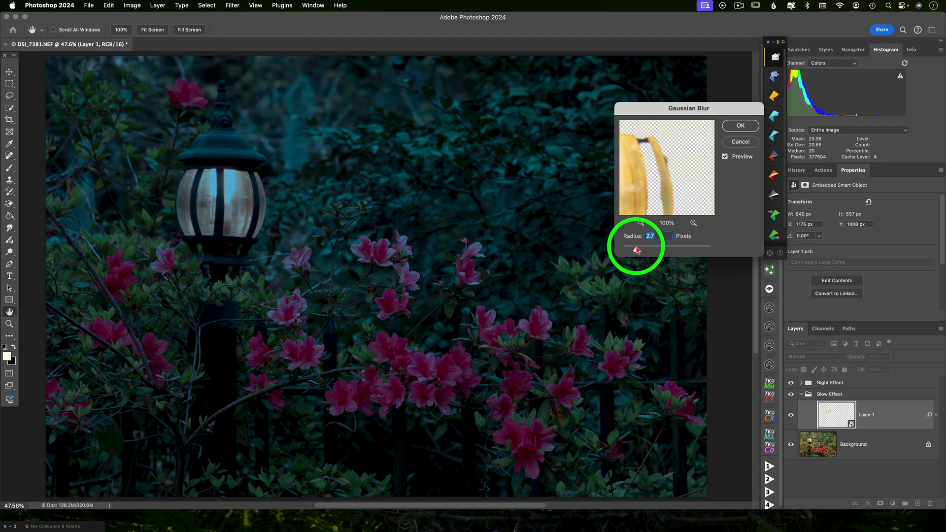
pyautogui.moveTo(638, 251); pyautogui.dragTo(649, 251)
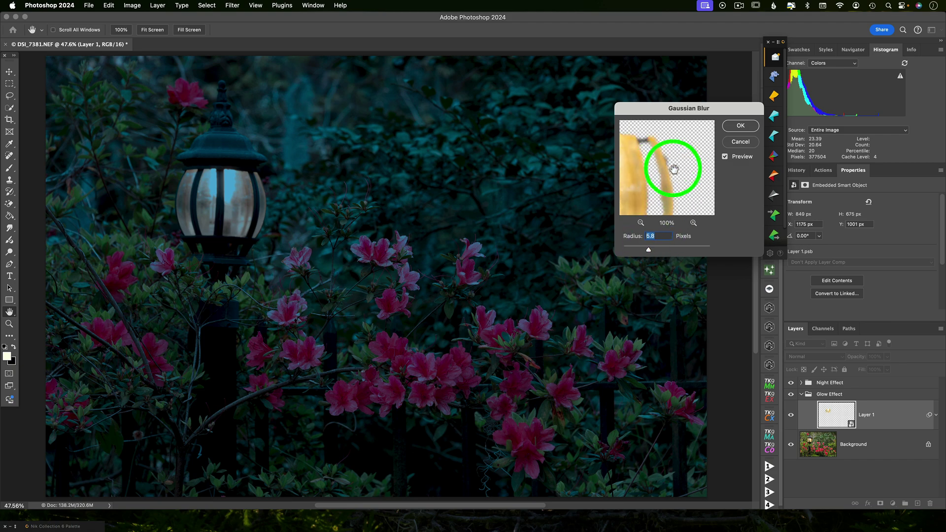
pyautogui.click(741, 126)
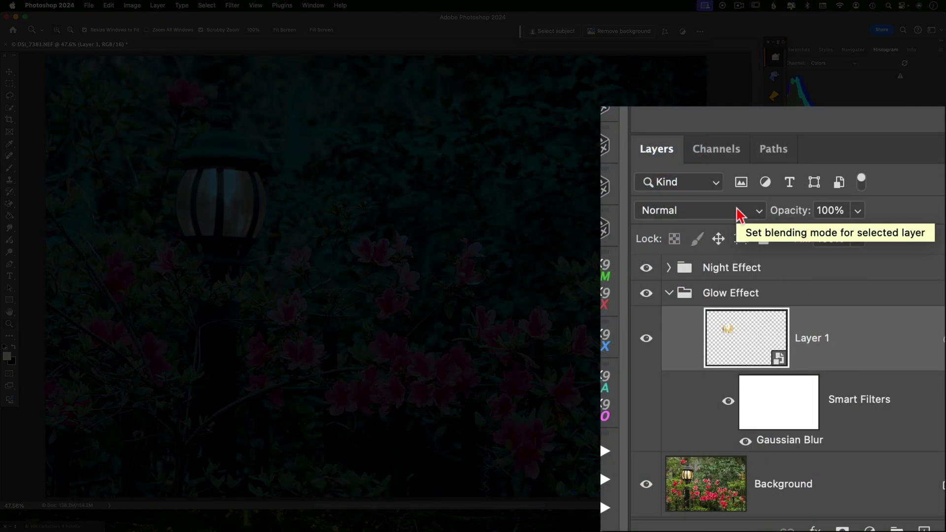
# Set Layer 1's blend mode to Linear Dodge (Add) and compare the glow on and off.
pyautogui.click(834, 360)
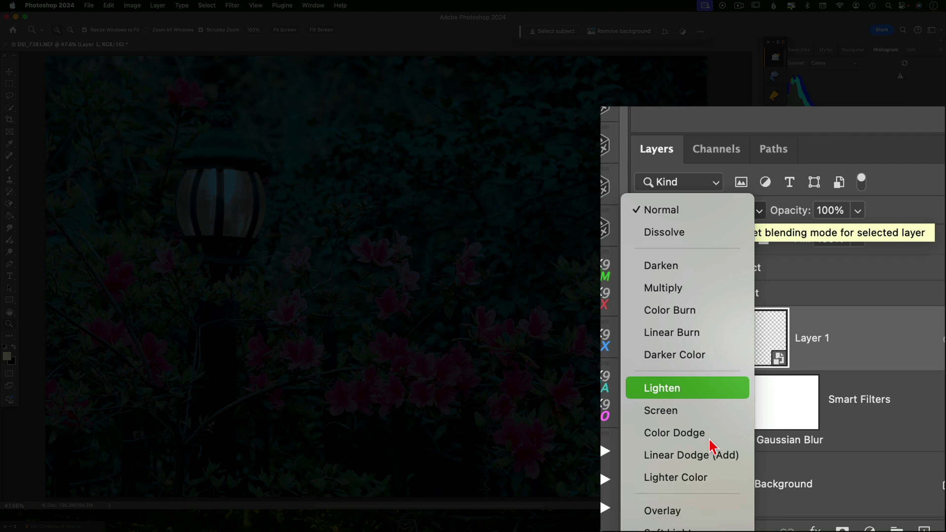
pyautogui.click(820, 471)
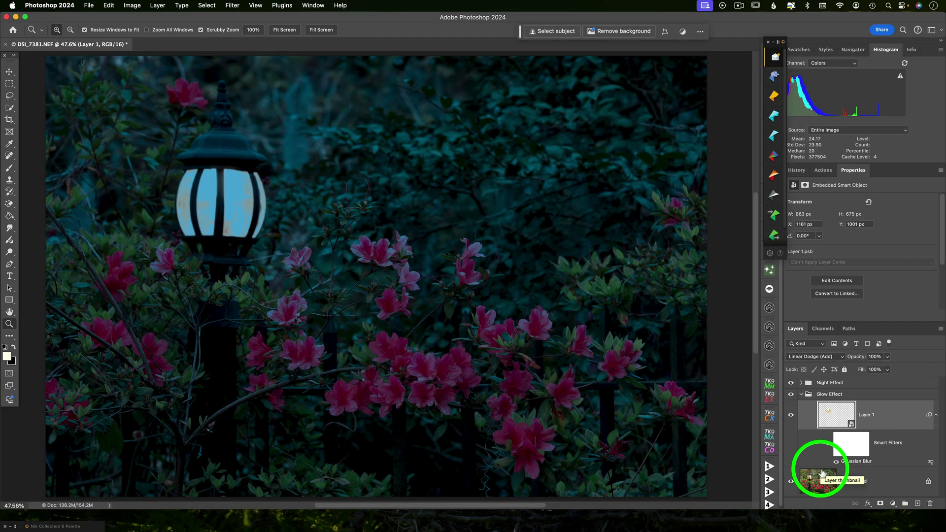
pyautogui.click(791, 416)
pyautogui.click(792, 417)
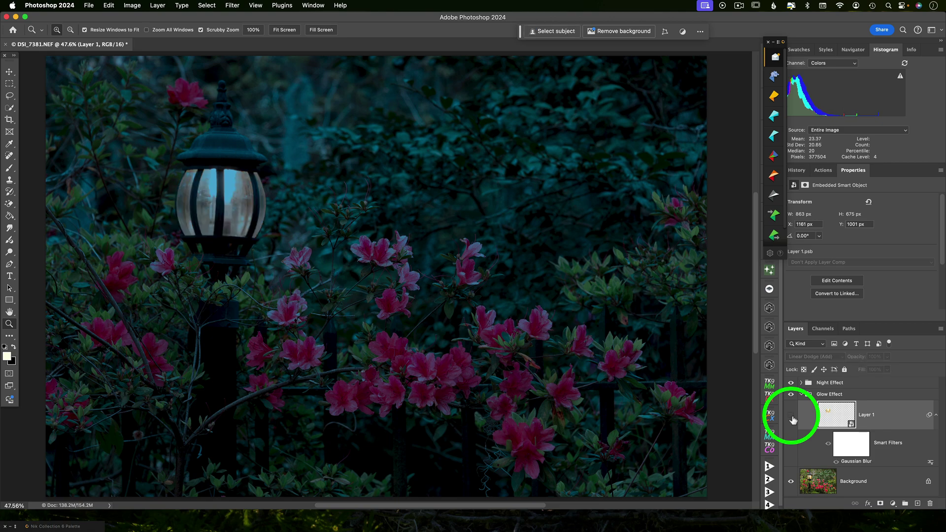
pyautogui.click(791, 417)
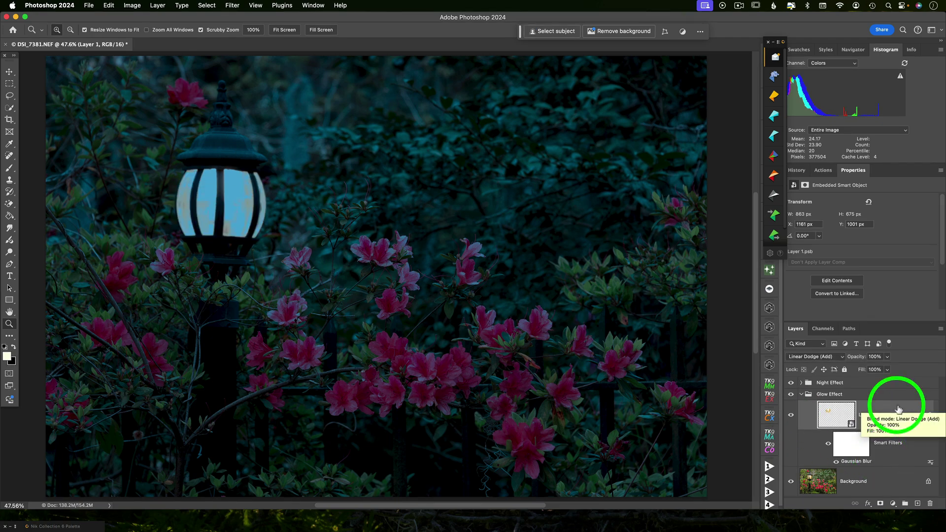
# Duplicate the glow layer and raise the copy's Gaussian Blur radius to 100.1 px.
pyautogui.press('super+j')
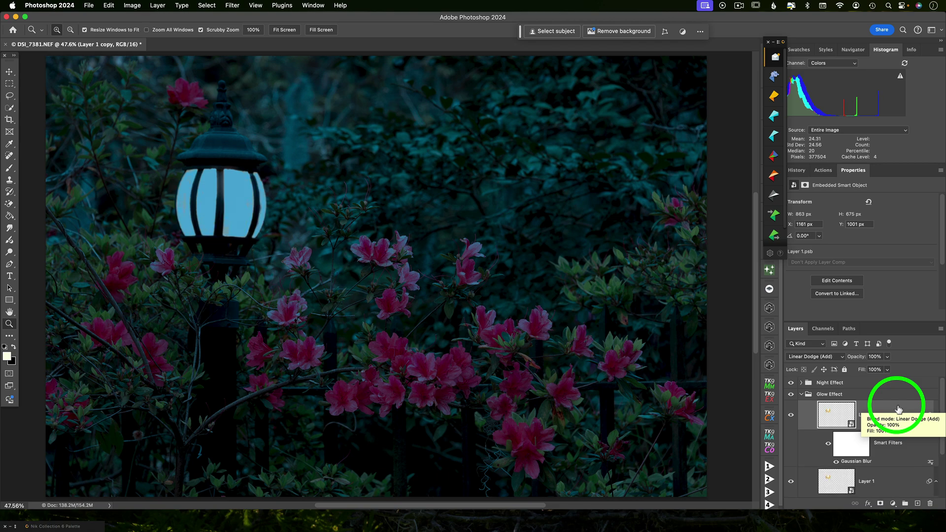
pyautogui.scroll(-2, 898, 410)
pyautogui.scroll(2, 899, 410)
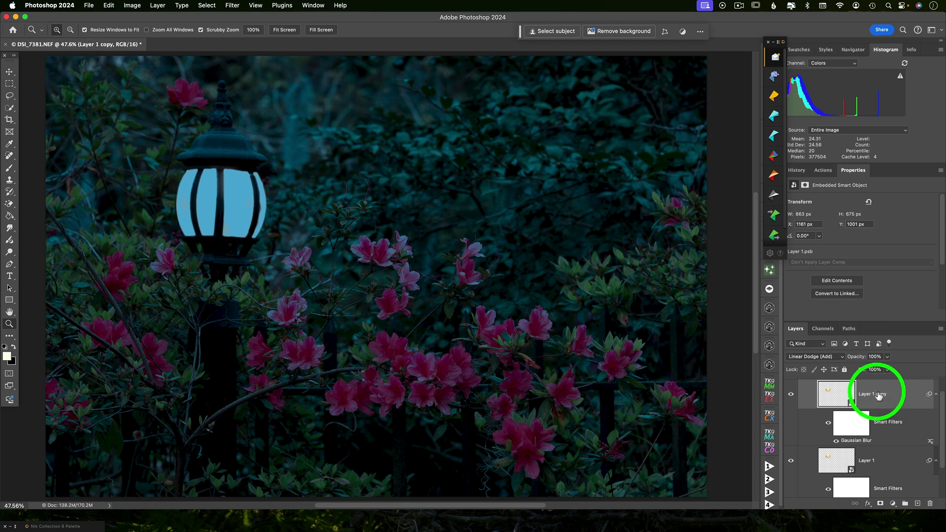
pyautogui.doubleClick(862, 442)
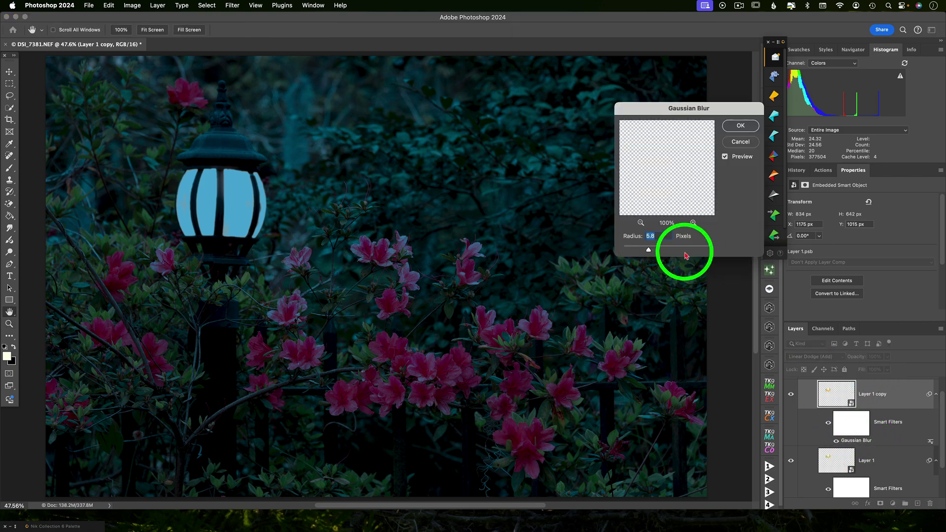
pyautogui.moveTo(649, 250); pyautogui.dragTo(679, 253)
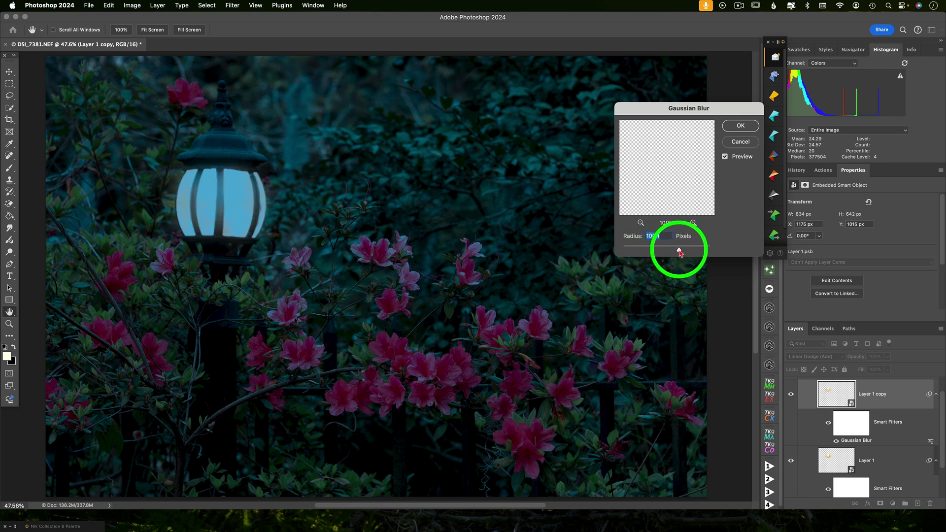
pyautogui.click(741, 126)
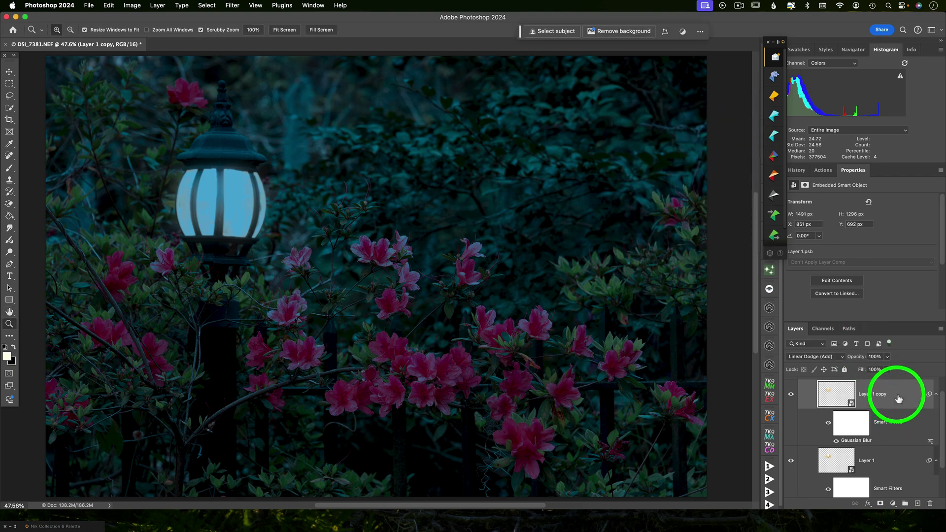
# Create Layer 1 copy 2 with its Gaussian Blur radius set to 482.7 px.
pyautogui.scroll(2, 899, 399)
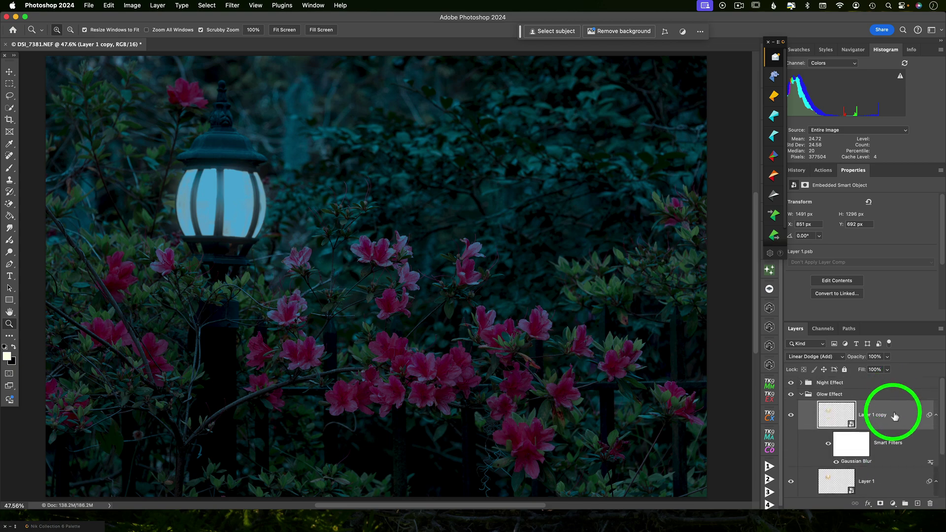
pyautogui.press('super+j')
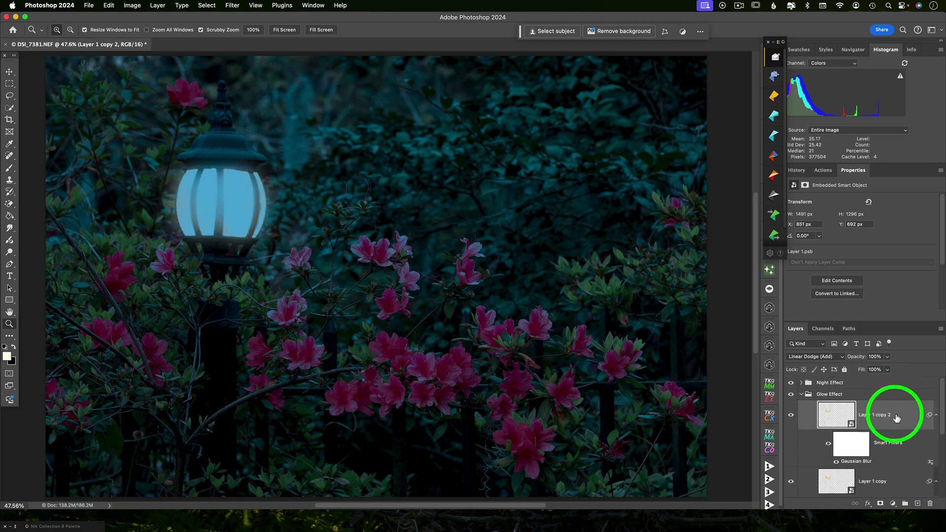
pyautogui.doubleClick(860, 455)
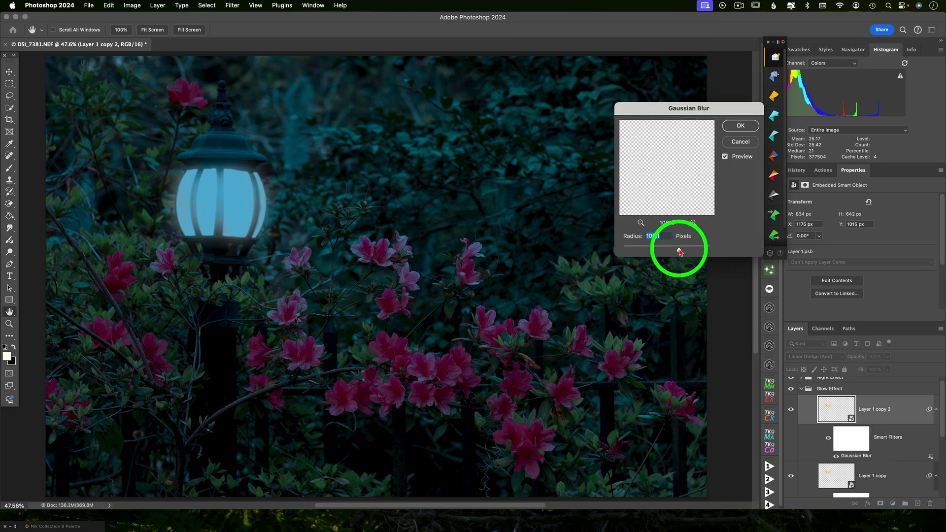
pyautogui.moveTo(679, 250); pyautogui.dragTo(701, 252)
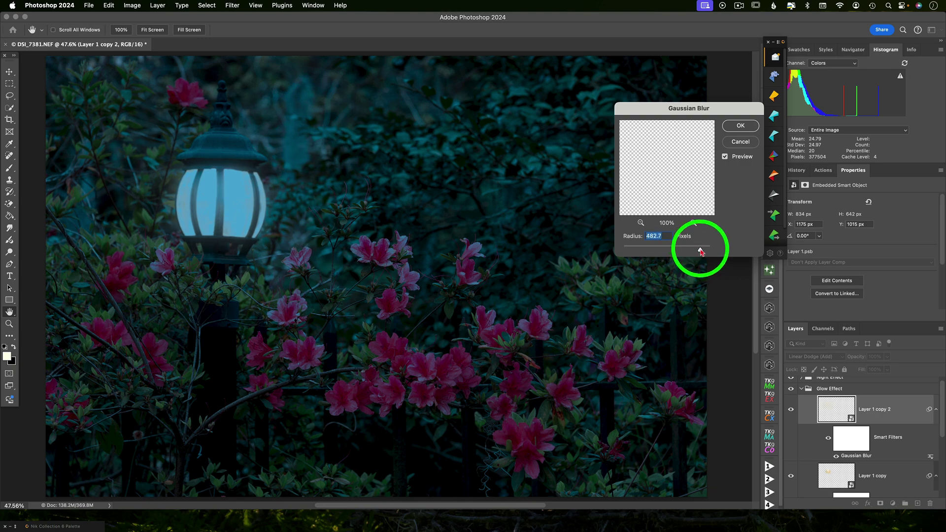
pyautogui.click(741, 126)
# Create Layer 1 copy 3 with its Gaussian Blur radius widened to 741.3 px.
pyautogui.press('z')
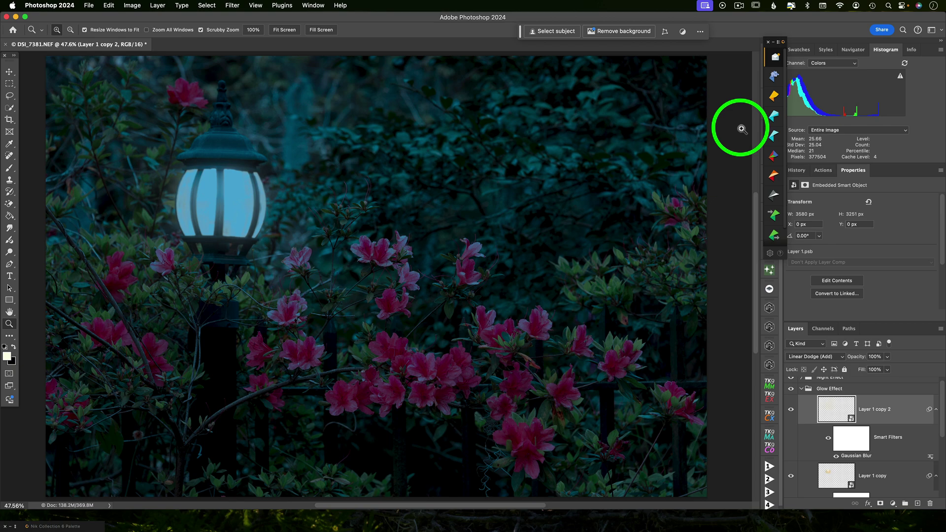
pyautogui.press('super+j')
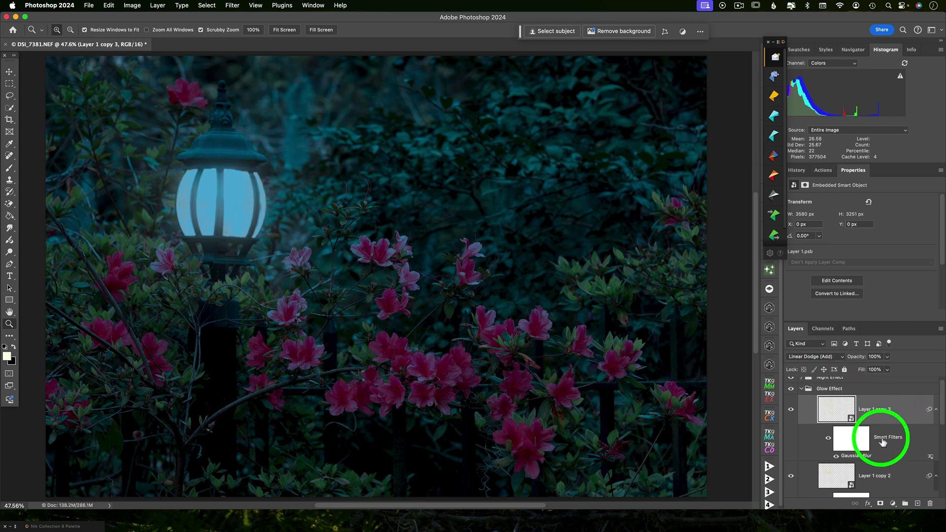
pyautogui.doubleClick(860, 454)
pyautogui.moveTo(699, 250); pyautogui.dragTo(706, 252)
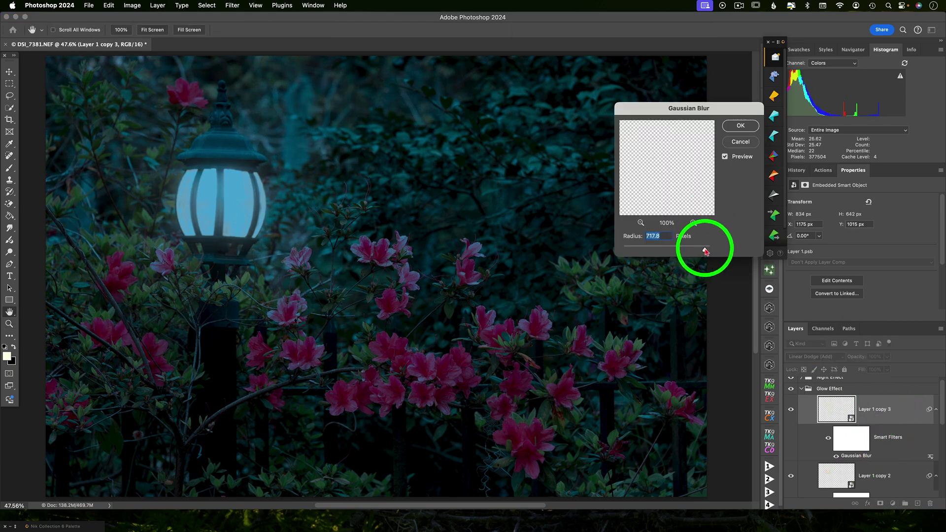
pyautogui.click(740, 126)
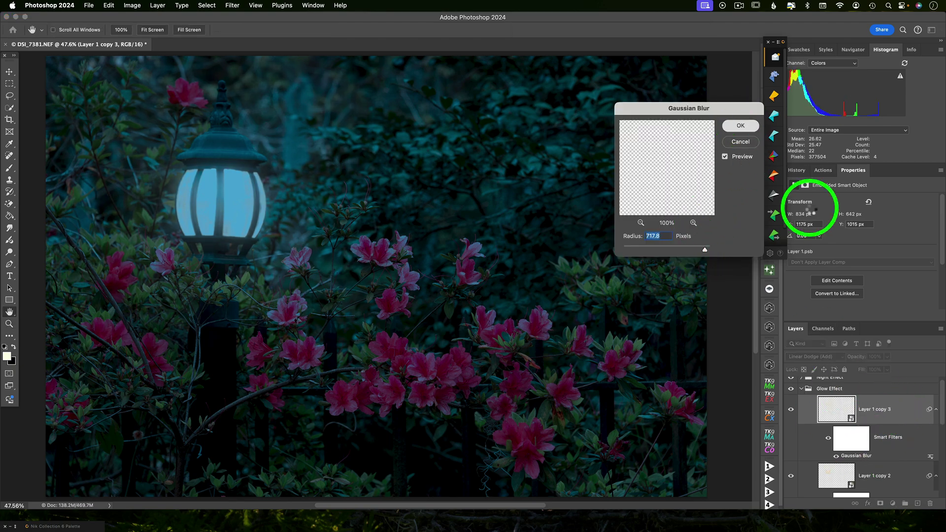
# Collapse Glow Effect, toggle its visibility to compare, and make sure the Background is showing.
pyautogui.click(802, 391)
pyautogui.click(791, 394)
pyautogui.click(791, 395)
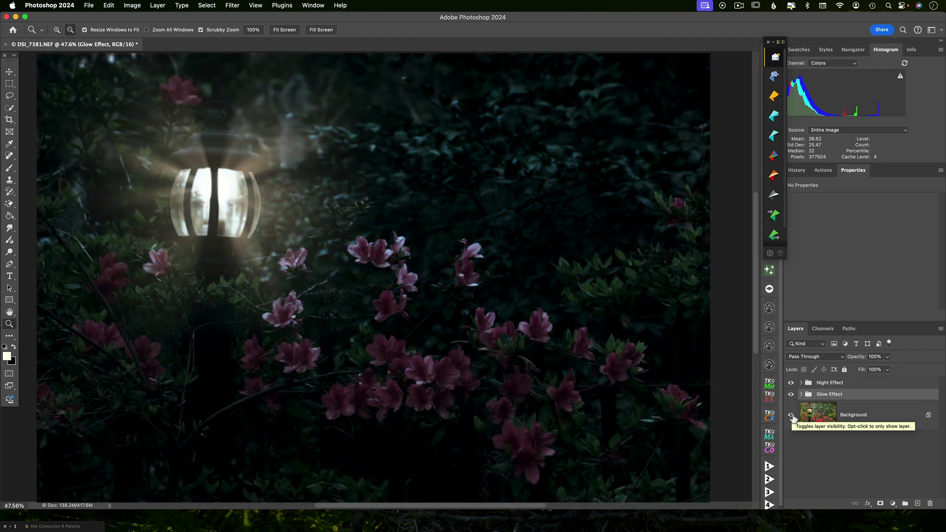
pyautogui.click(791, 417)
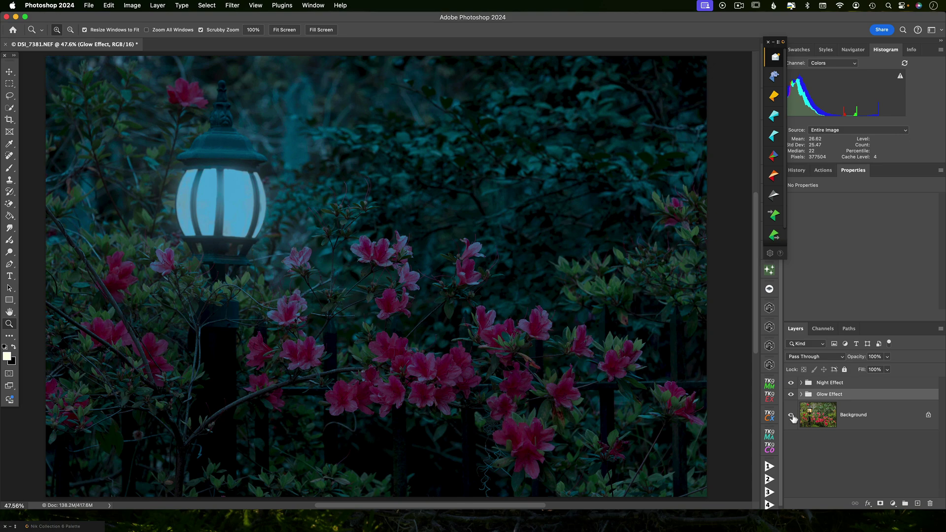